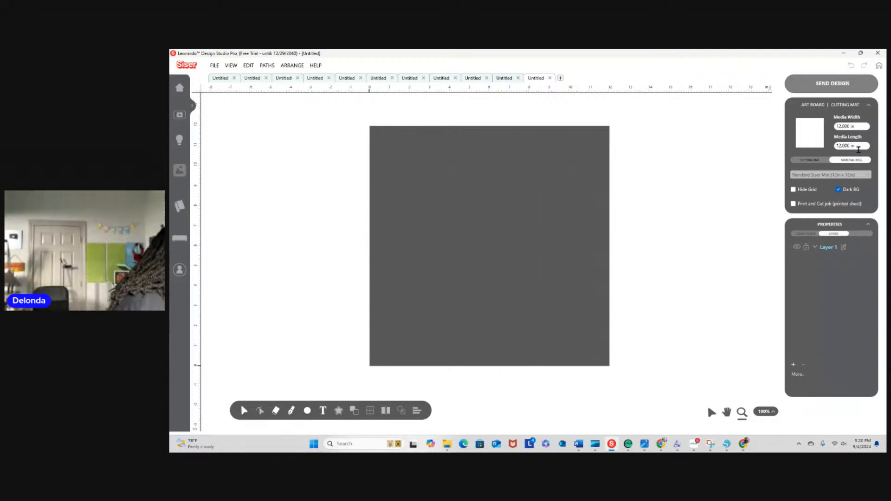
Set the artboard's media length to 48 in and turn off its dark background
click(859, 145)
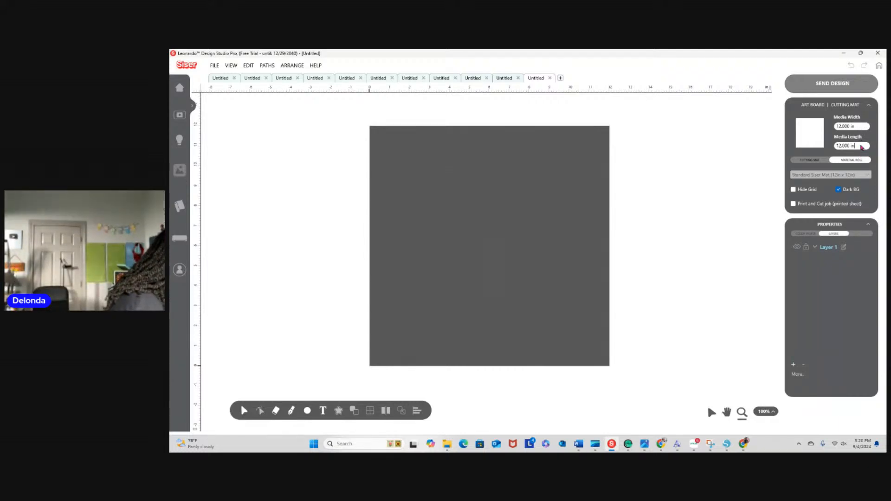
drag(861, 146, 829, 148)
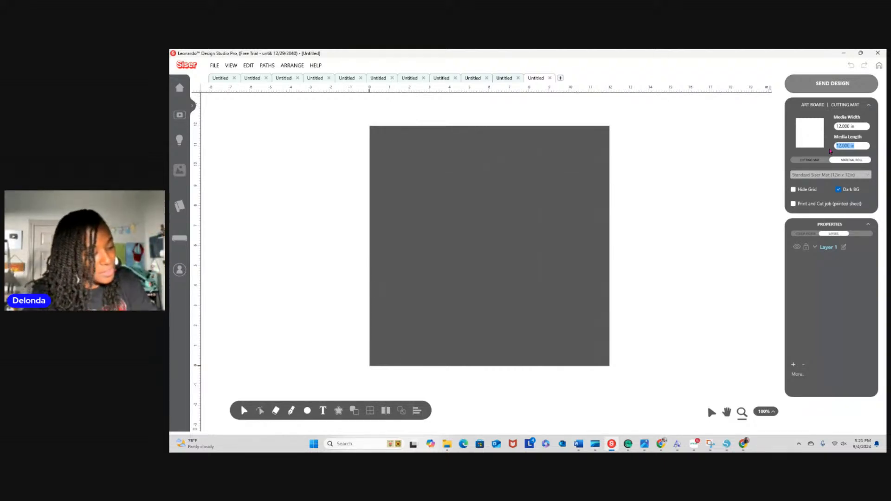
text(4)
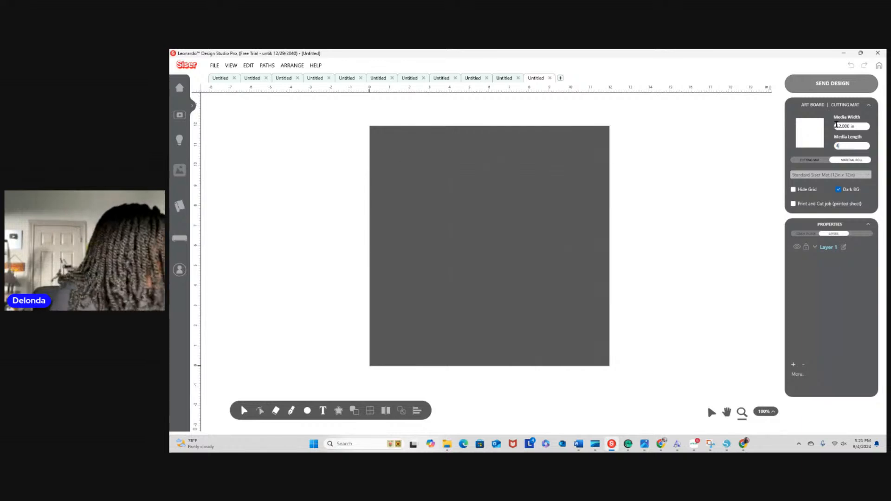
text(8)
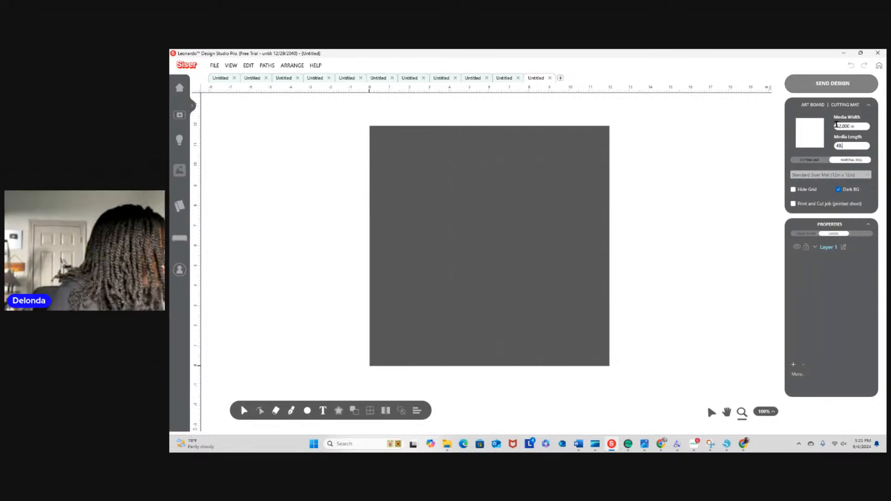
key(Return)
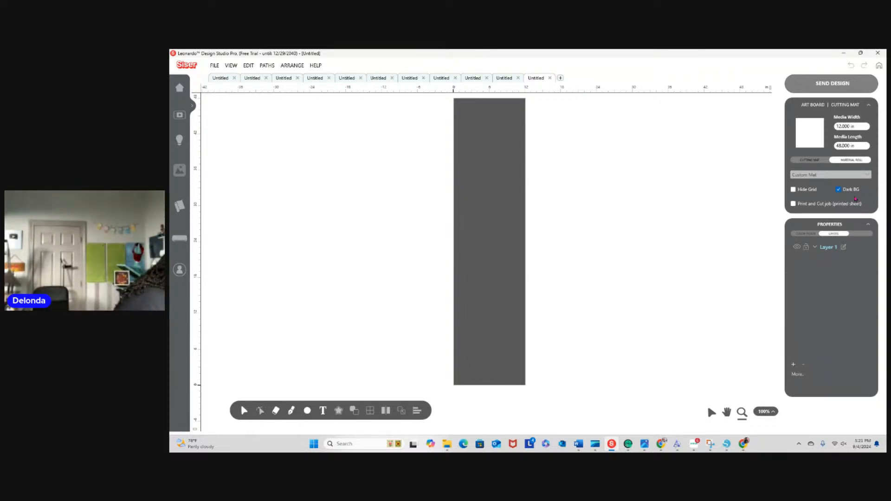
click(838, 189)
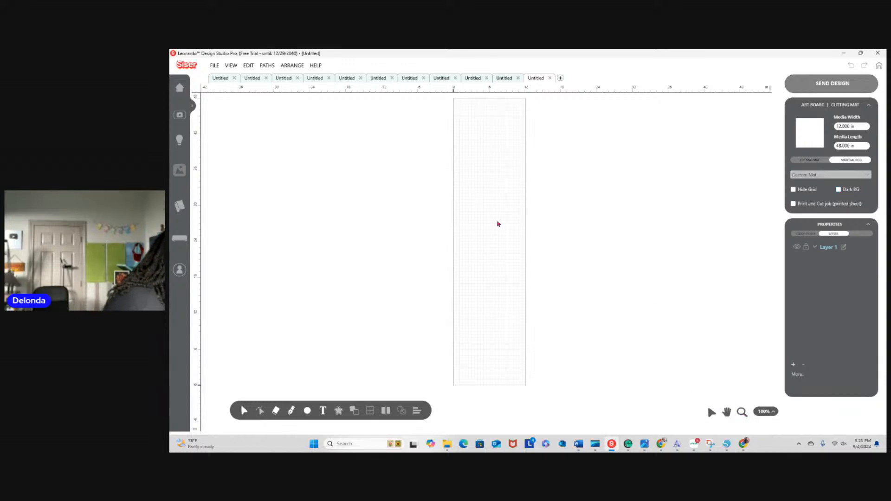
Examine the lengthened artboard's grid at closer range, bringing its upper part into view
click(742, 412)
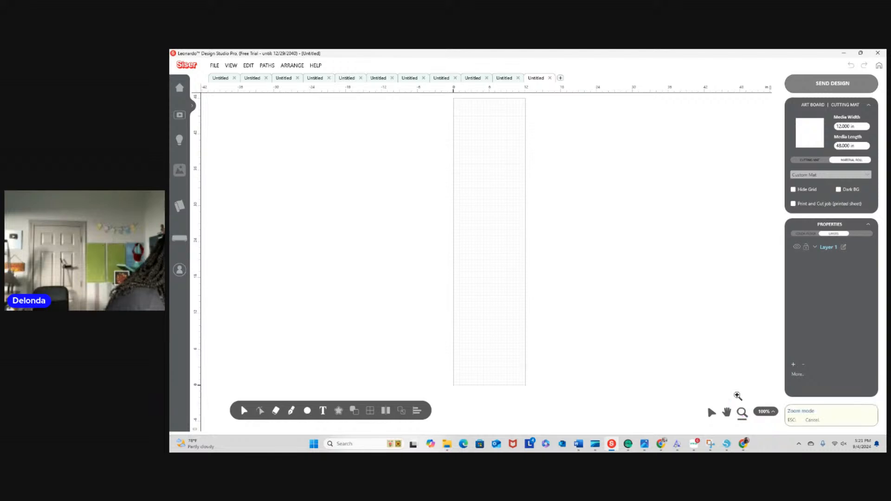
click(482, 204)
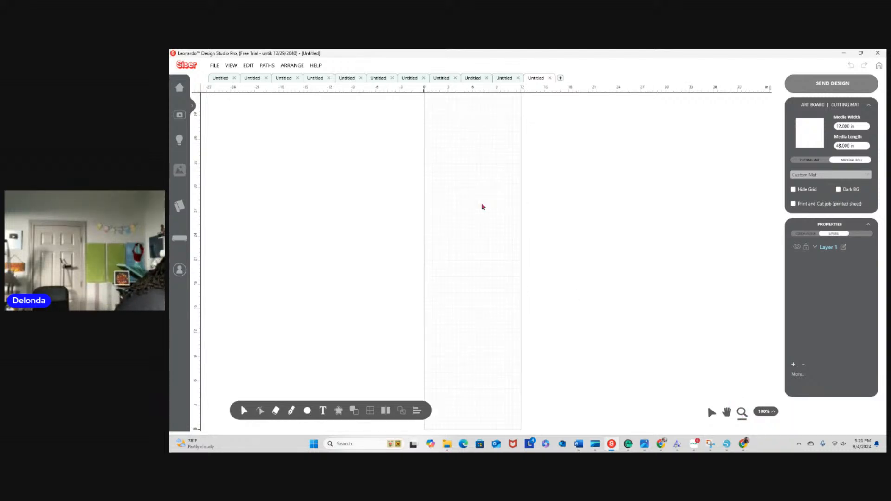
click(742, 413)
click(742, 412)
click(458, 207)
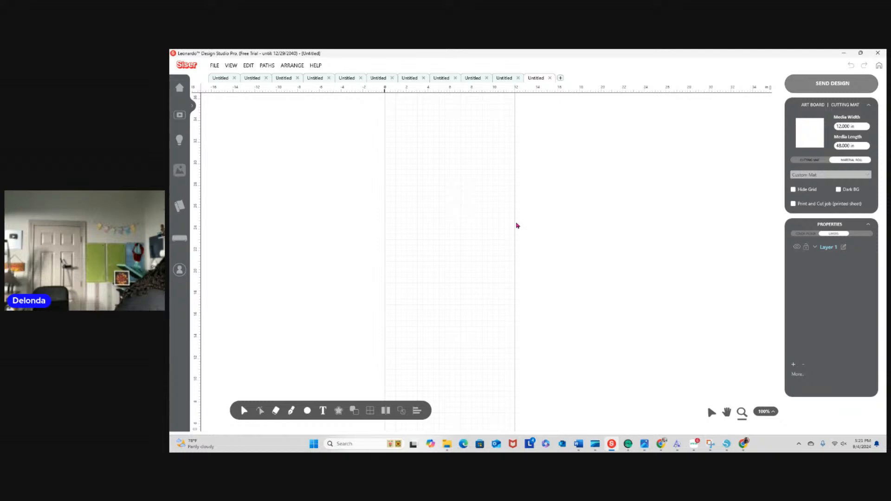
scroll(517, 226, up, 5)
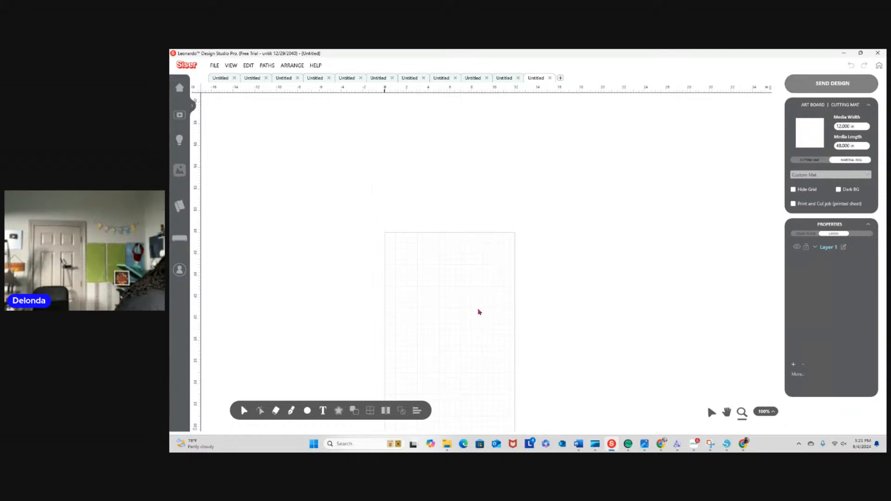
click(726, 412)
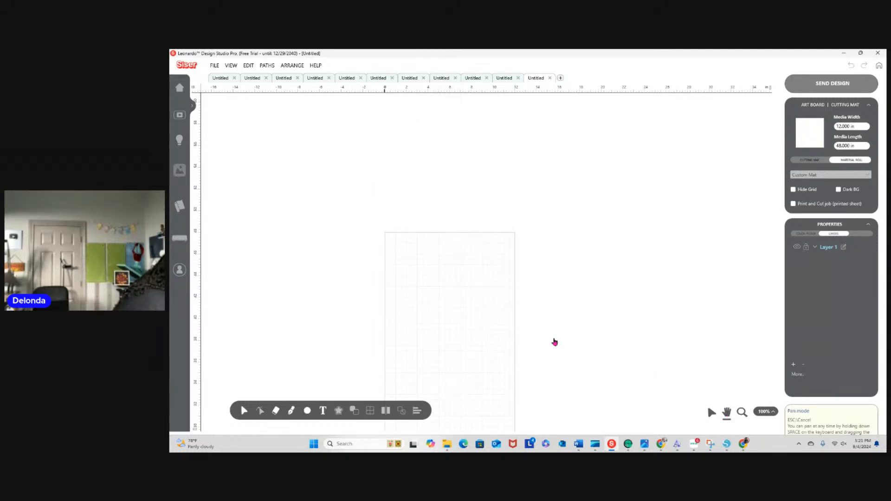
drag(465, 322, 521, 135)
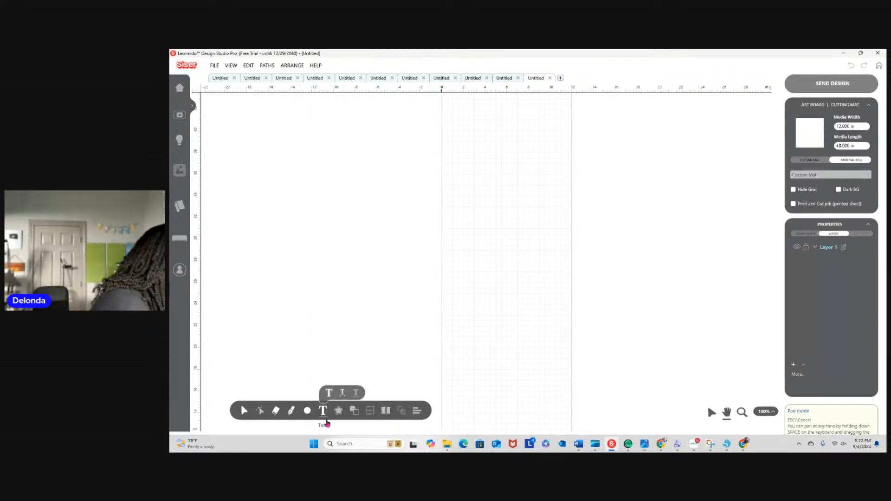
Start a new text object with the Solen Bold font
click(321, 412)
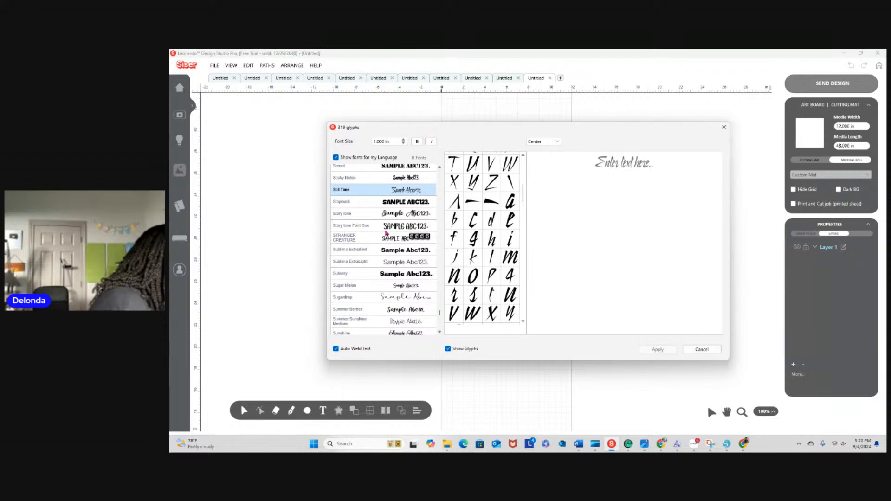
scroll(385, 233, up, 6)
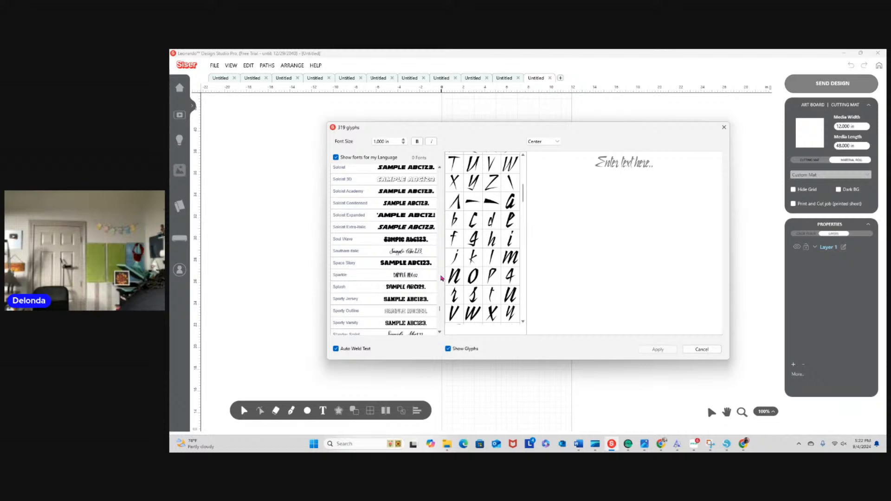
scroll(441, 277, up, 2)
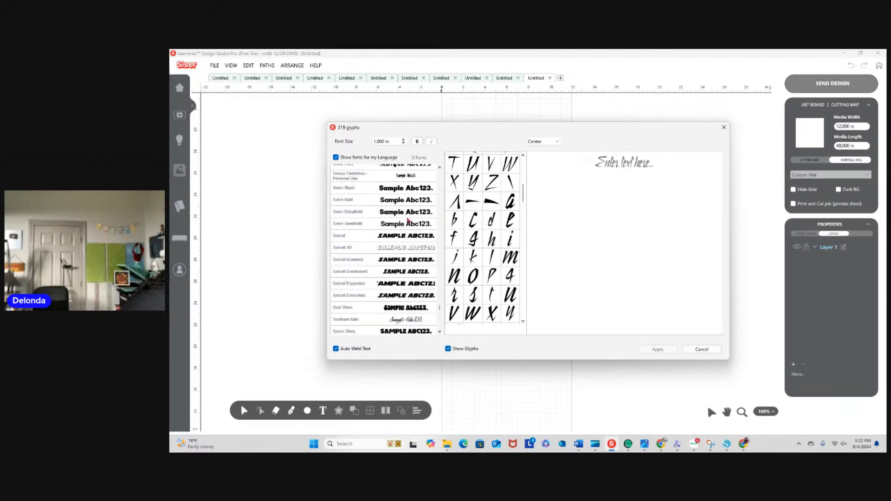
click(404, 205)
click(643, 170)
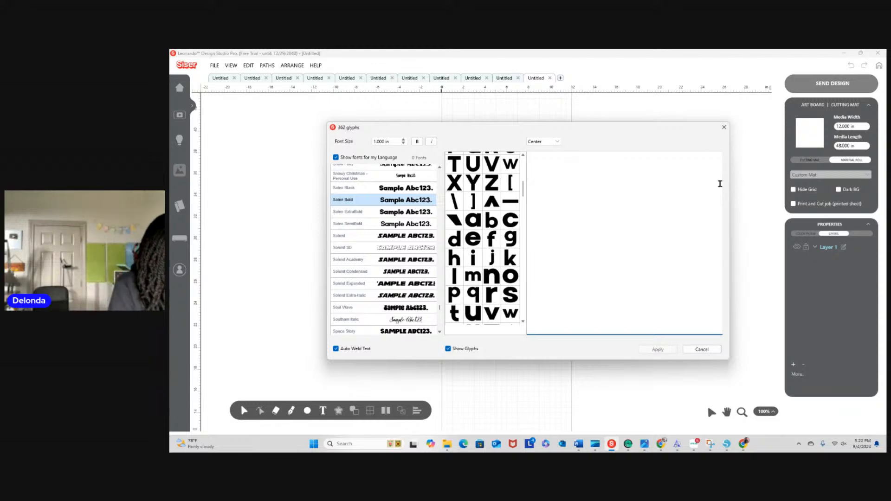
text(del)
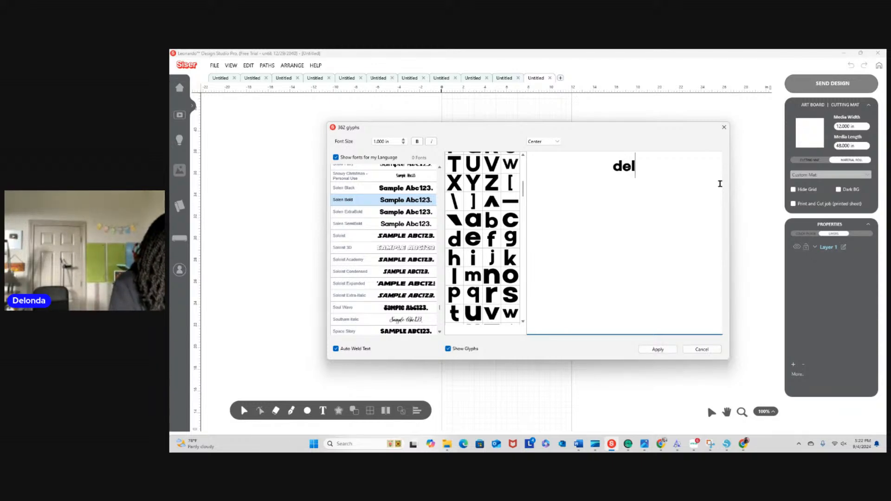
text(onda)
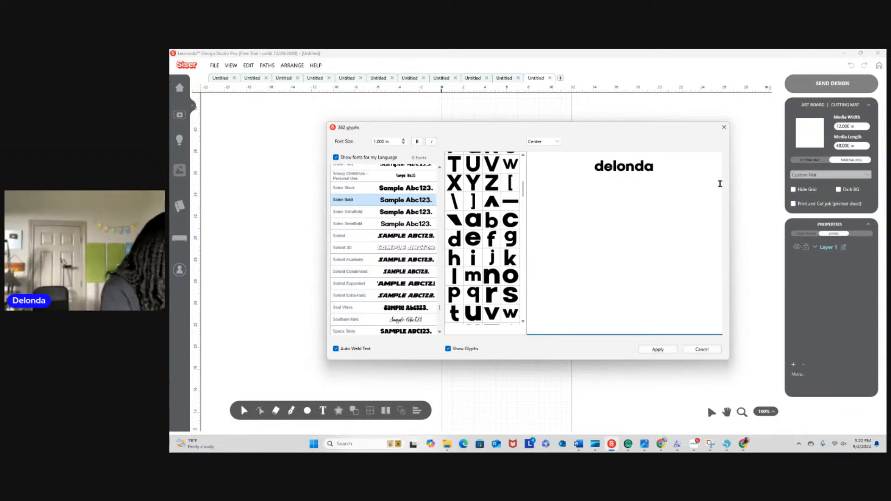
key(BackSpace)
key(BackSpace)
key(BackSpace)
key(BackSpace)
key(BackSpace)
key(BackSpace)
key(BackSpace)
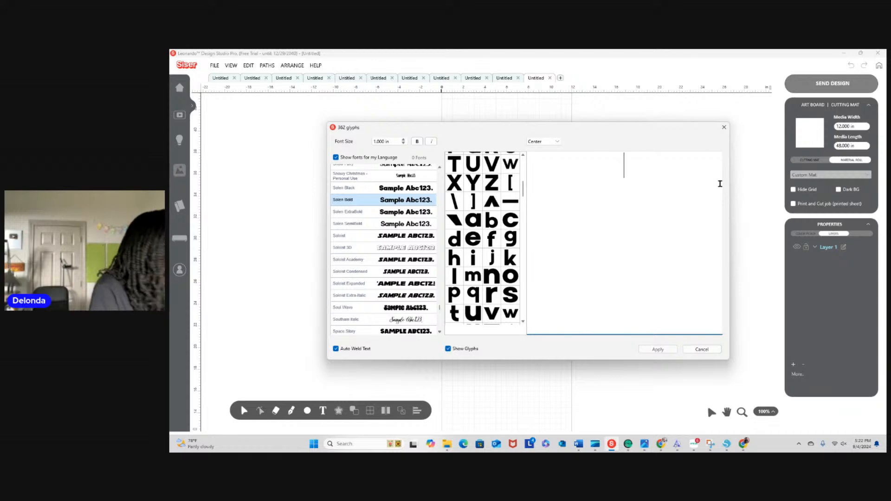
Enter the person's first name, with a capital initial, as the text
text(Delon)
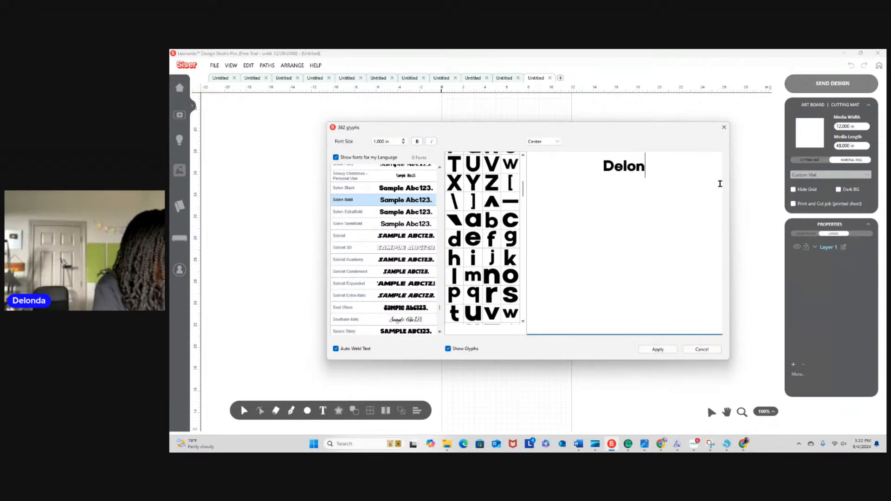
text(da)
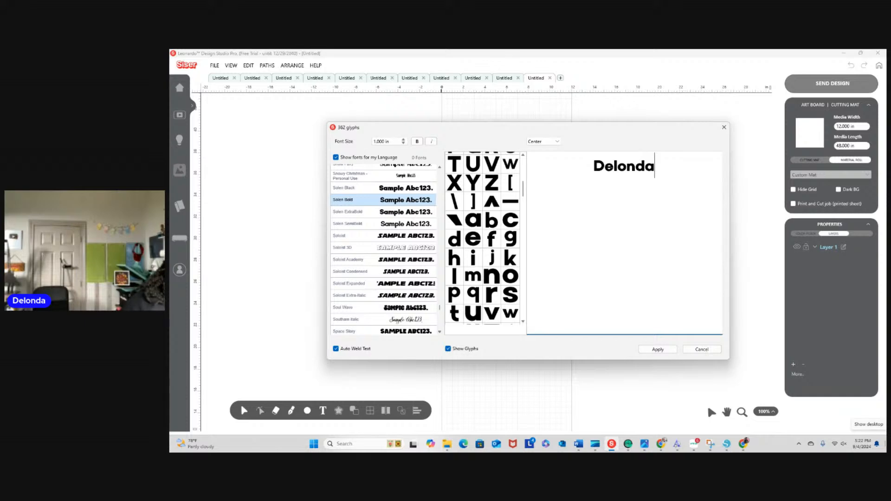
Set the name in the mother lover font and place it on the artboard
scroll(412, 222, up, 8)
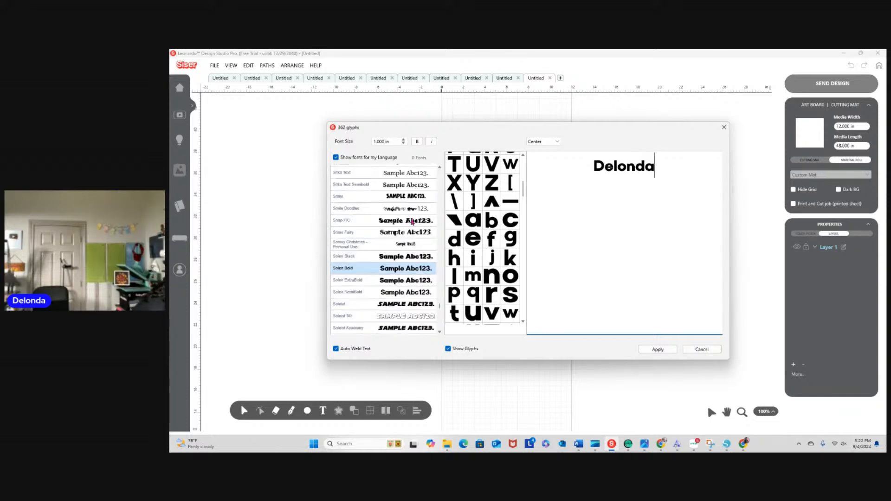
scroll(416, 217, up, 10)
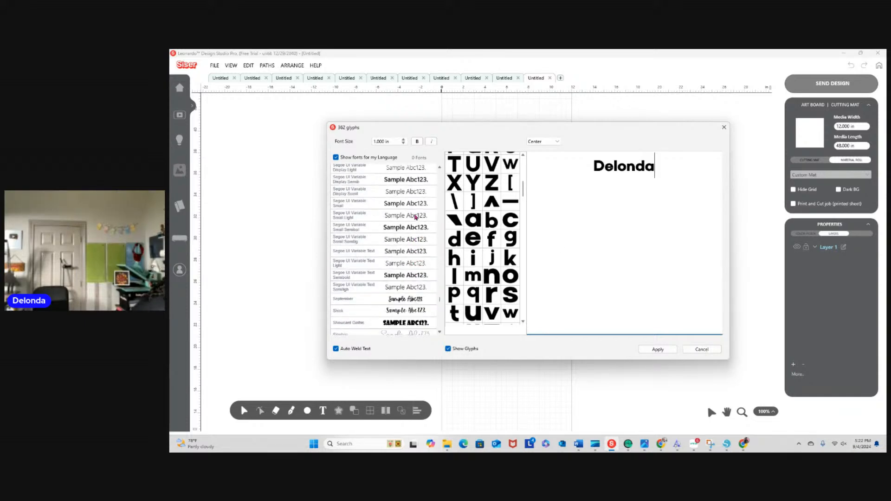
scroll(416, 216, up, 3)
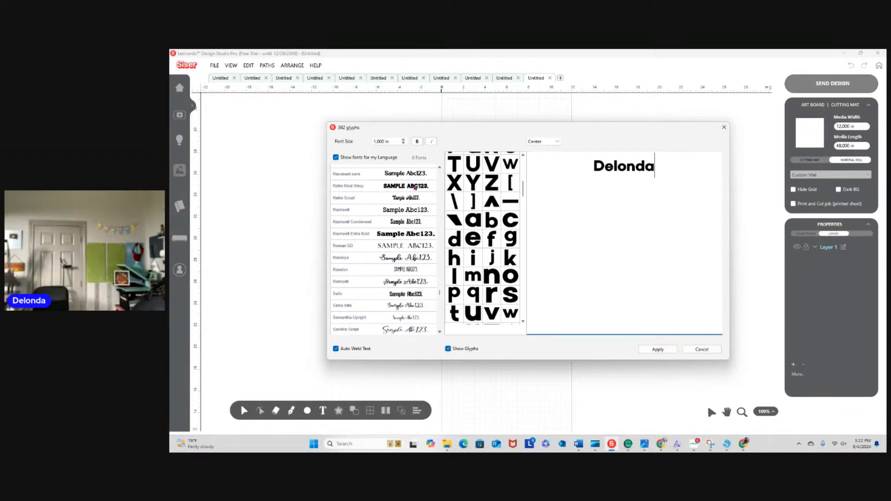
click(415, 185)
scroll(413, 194, up, 7)
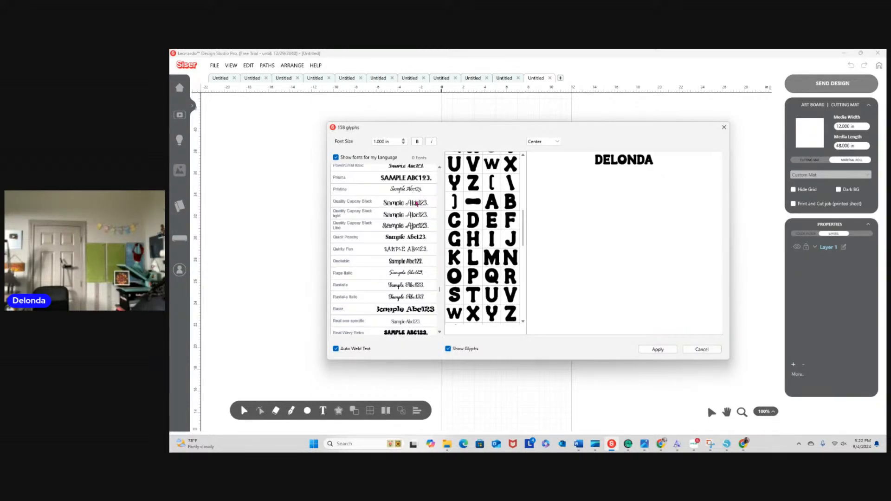
scroll(414, 197, up, 10)
scroll(416, 203, up, 4)
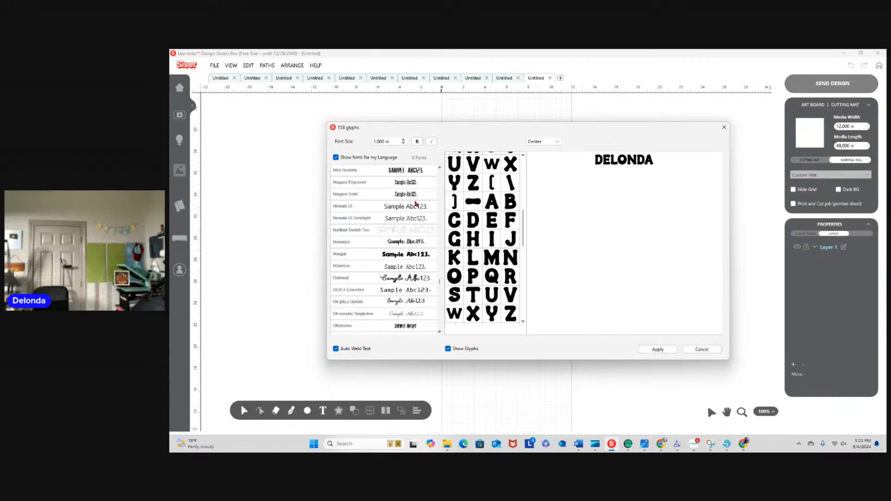
scroll(416, 202, up, 4)
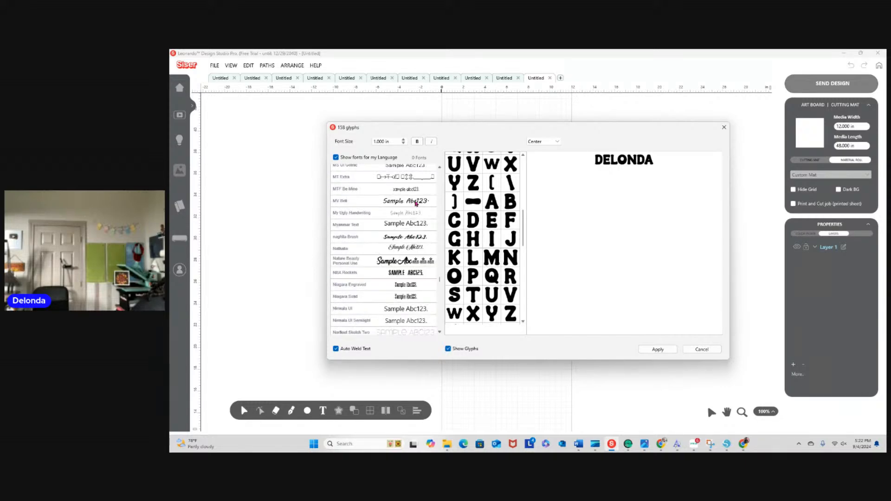
scroll(416, 203, up, 3)
scroll(416, 203, up, 2)
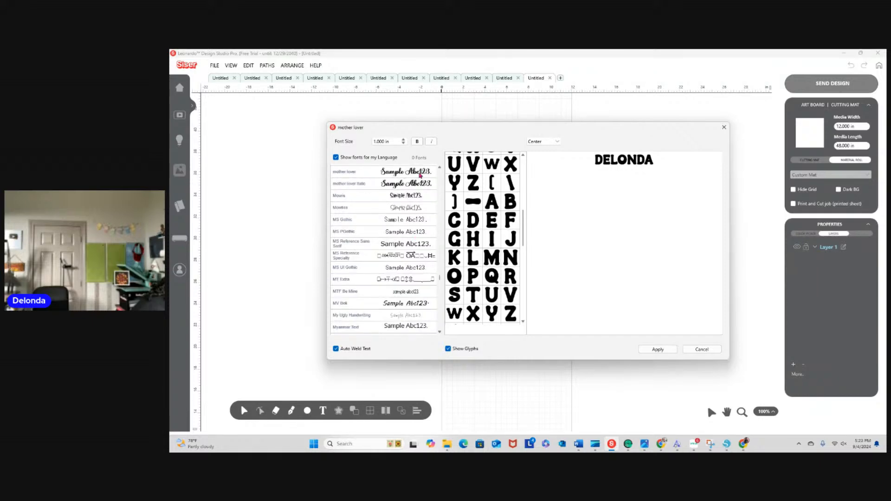
click(420, 176)
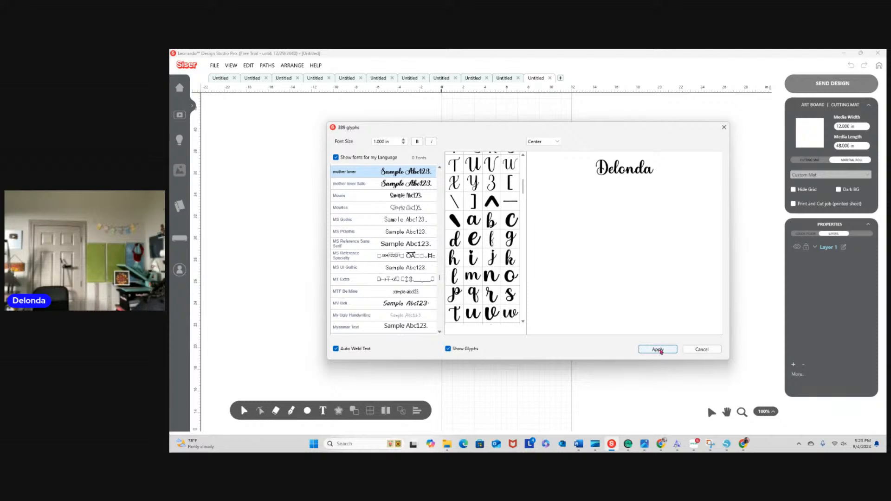
click(657, 349)
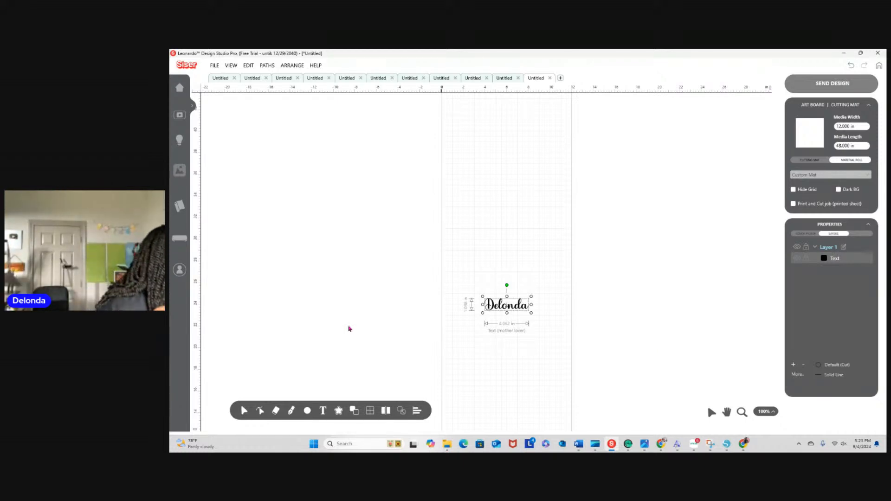
Rotate the name a quarter turn clockwise and enlarge it to about 7.15 in wide by 26.45 in high
click(295, 68)
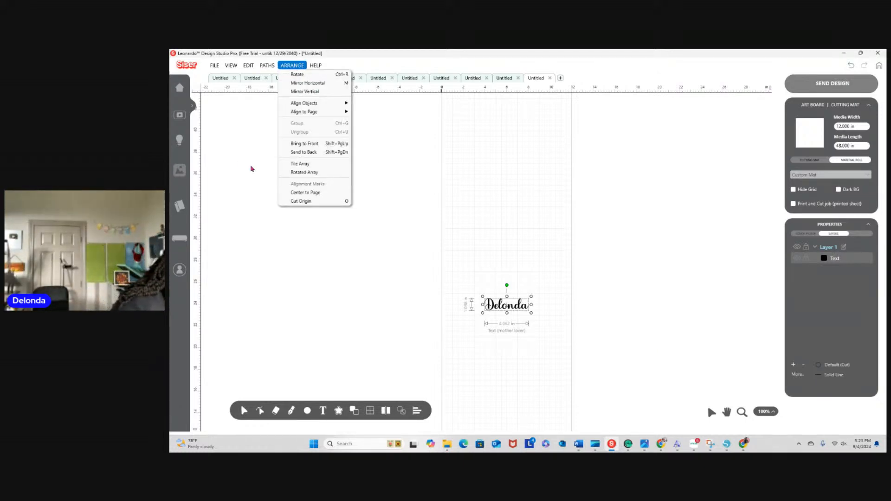
click(306, 76)
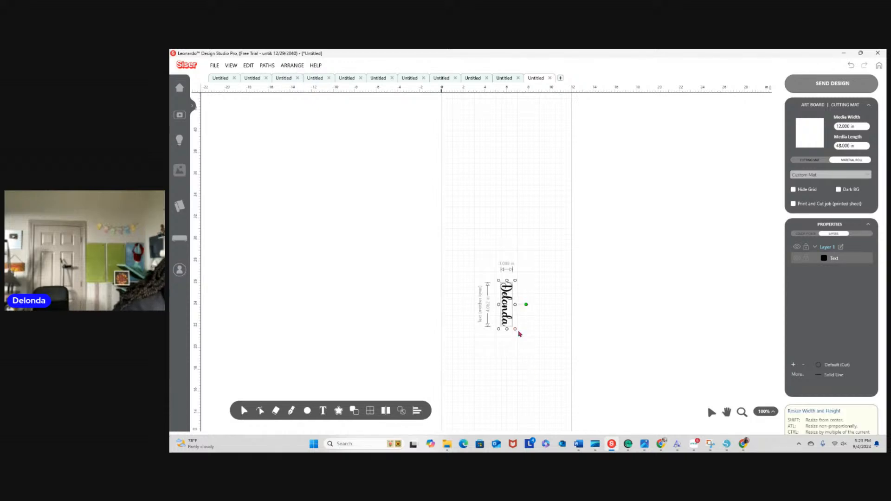
drag(519, 334, 542, 425)
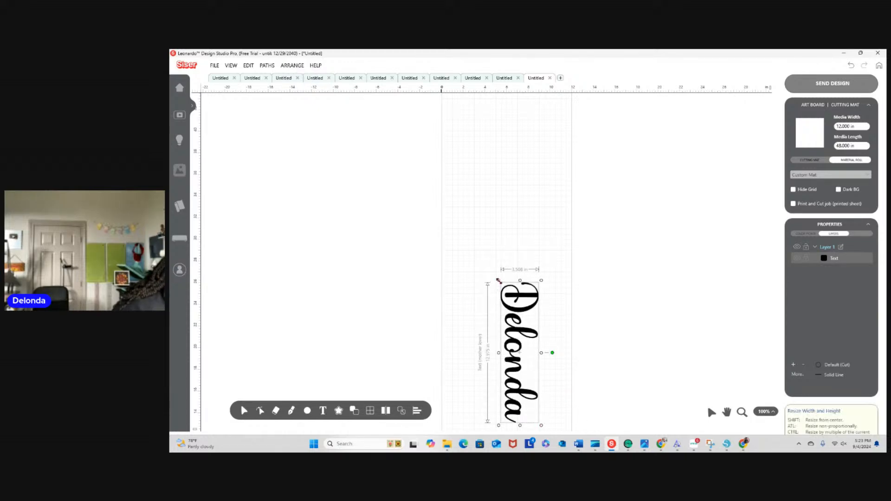
drag(498, 280, 454, 178)
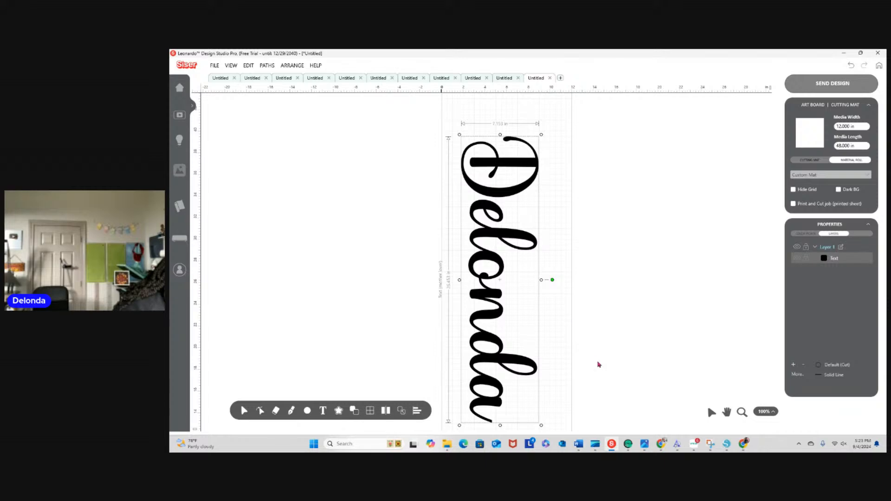
click(798, 234)
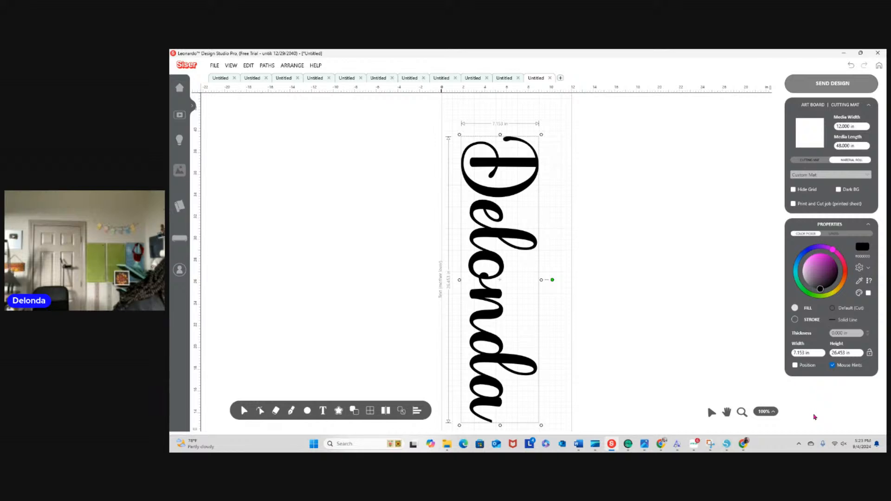
Set the name's height to 40 in and check its fit along the artboard
click(855, 354)
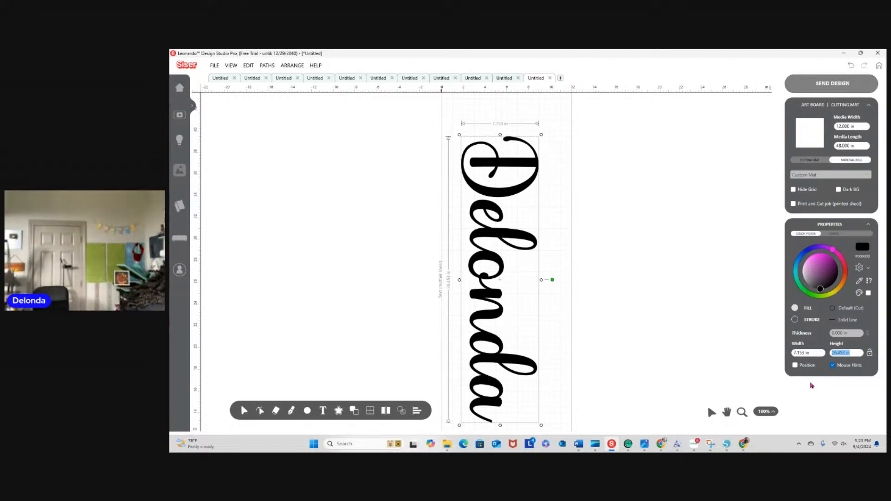
text(40)
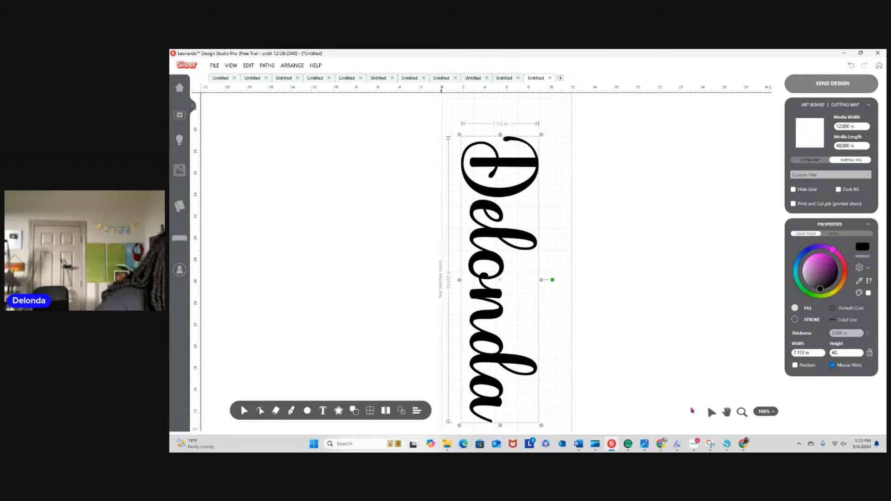
text(.0)
key(Return)
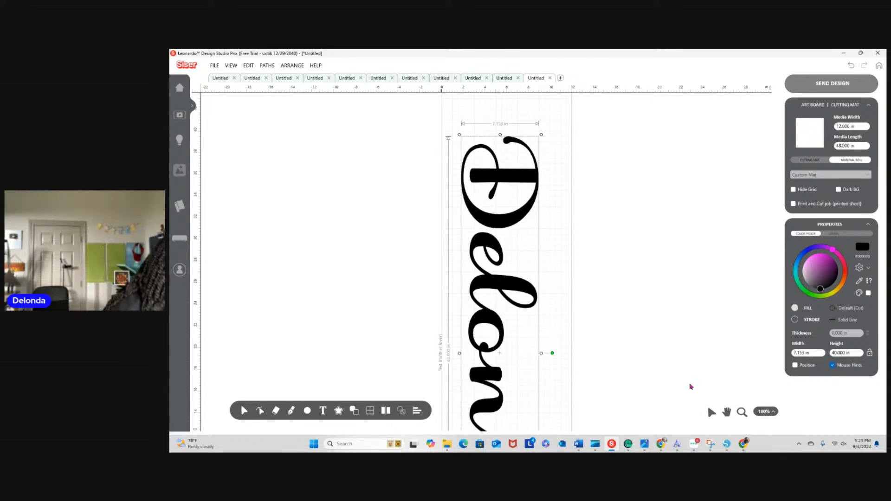
scroll(607, 332, down, 10)
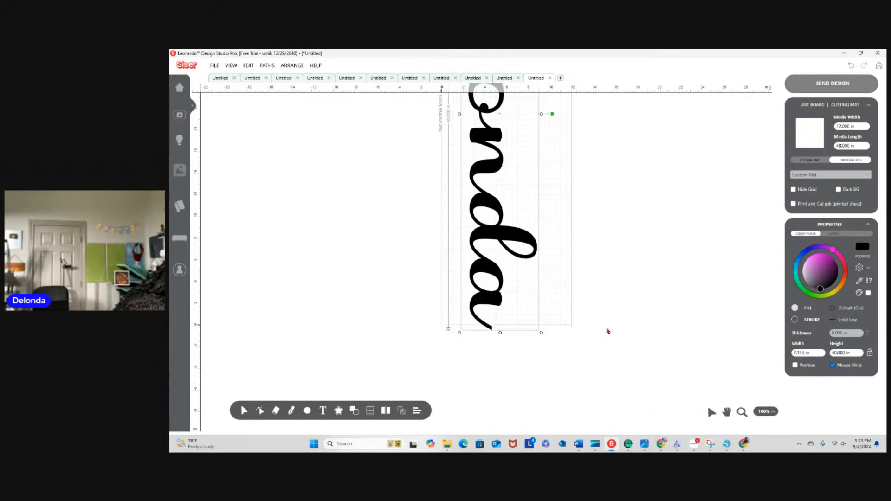
scroll(552, 287, up, 4)
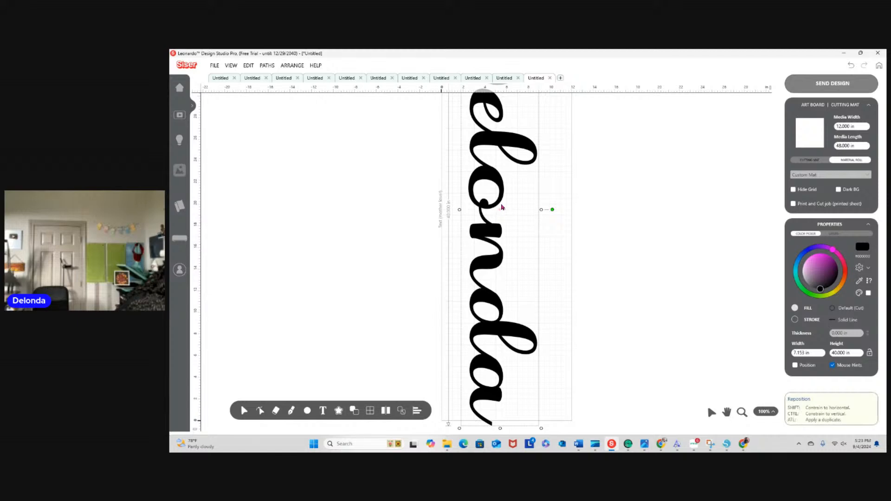
scroll(707, 254, up, 3)
scroll(707, 254, up, 5)
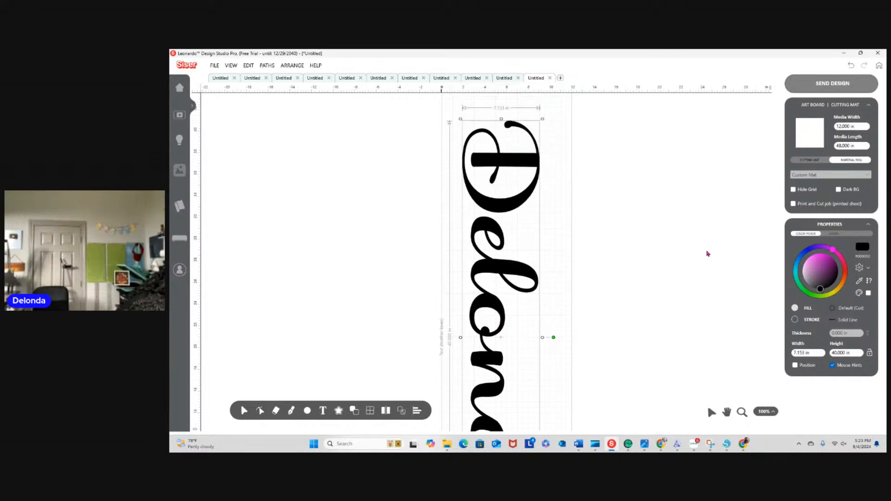
Move the name up so its lower end sits inside the artboard
drag(504, 390, 500, 329)
scroll(646, 347, down, 10)
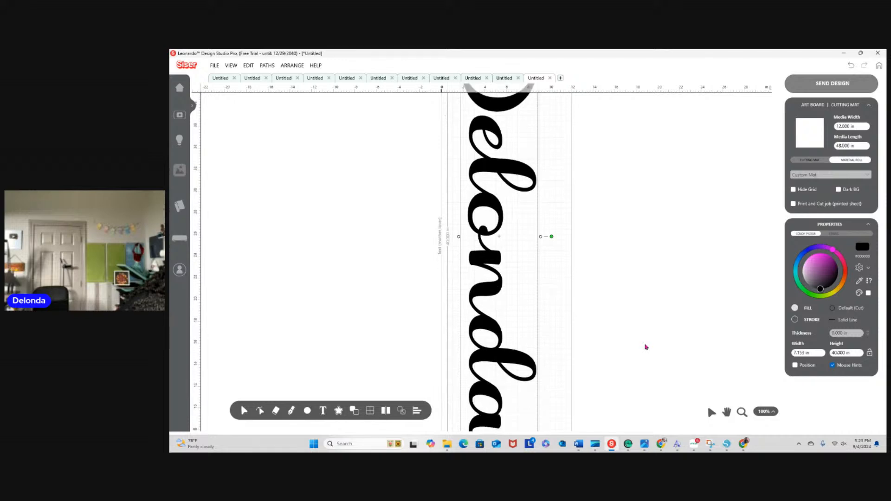
scroll(645, 347, up, 4)
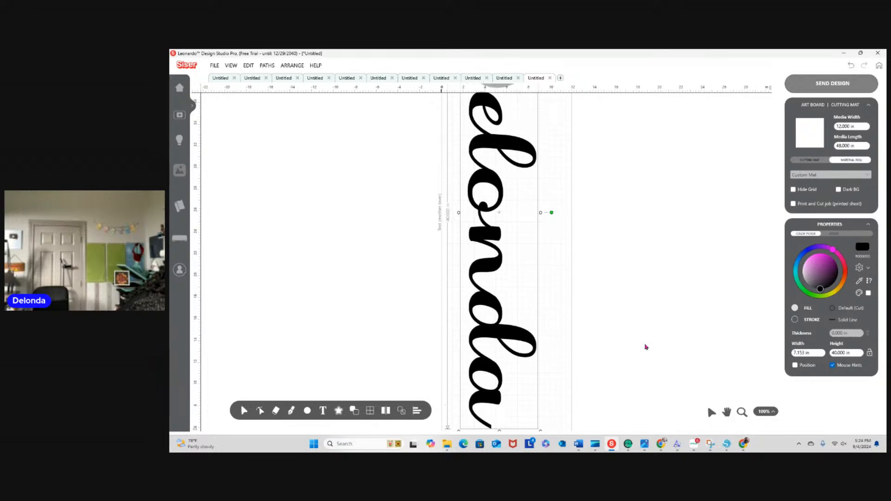
scroll(645, 347, down, 2)
Set the name's height to 30 in and check its fit on the artboard
click(856, 353)
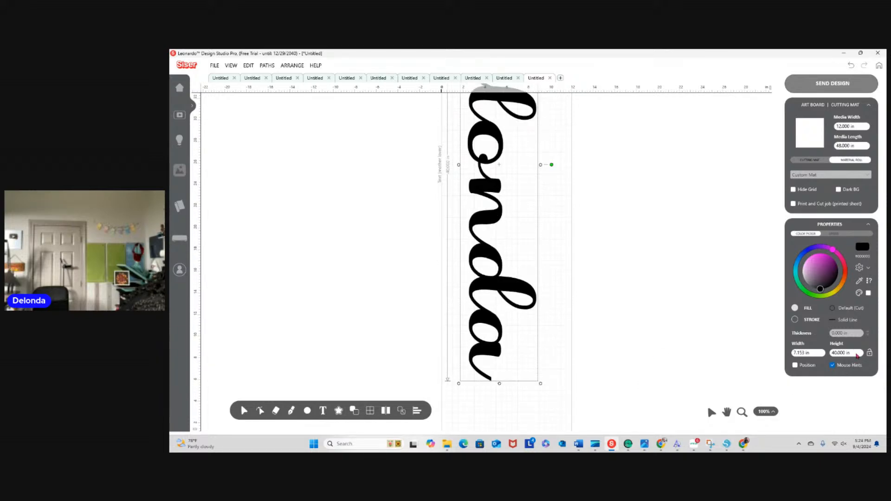
text(30)
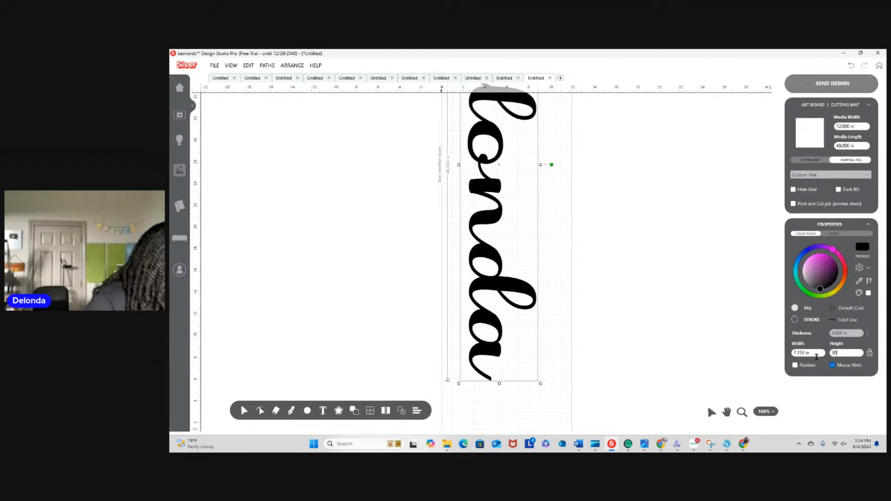
key(Return)
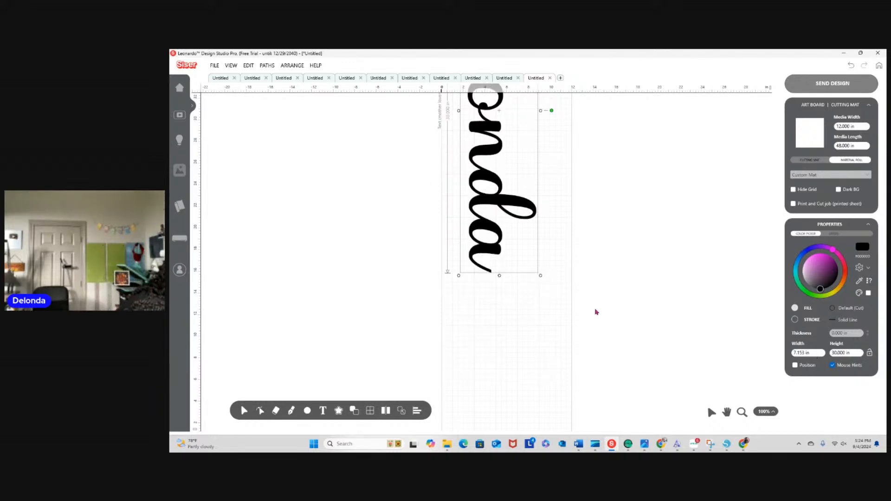
click(556, 284)
scroll(554, 288, up, 3)
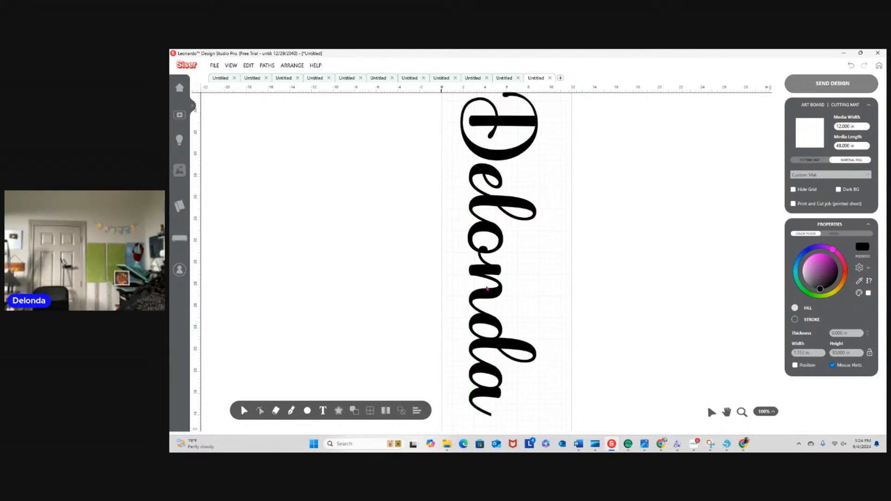
click(487, 289)
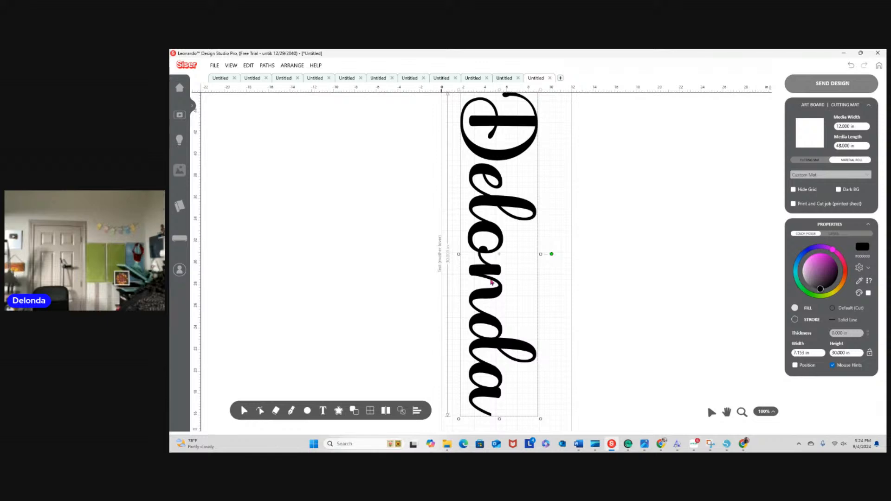
scroll(588, 320, down, 3)
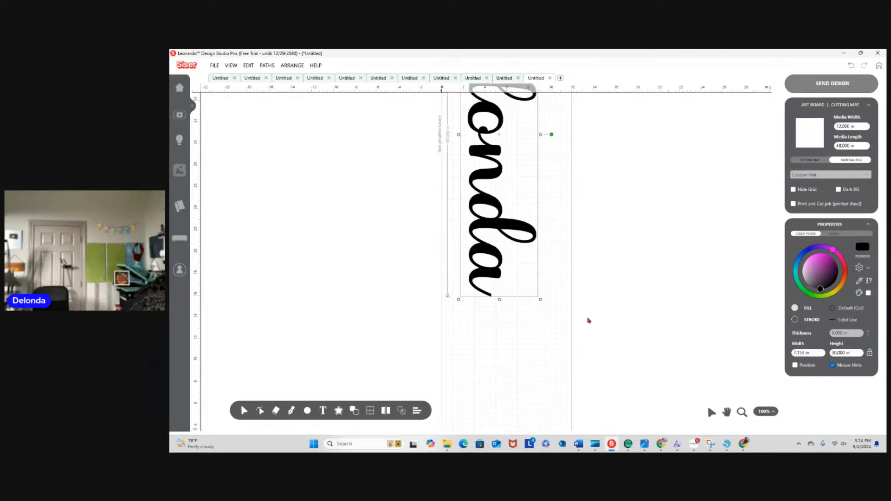
scroll(588, 320, up, 4)
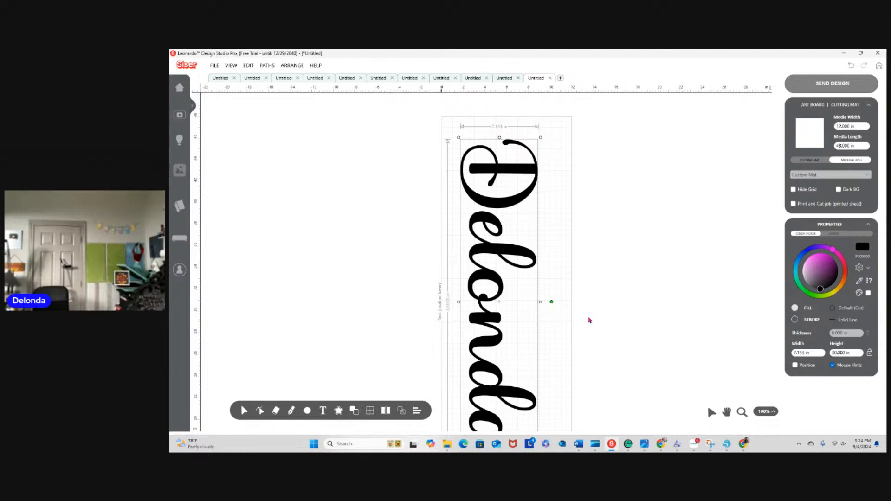
Send all artwork for cutting with each color layer moved to the origin, and shift the name slightly inward from the roll's corner
click(835, 89)
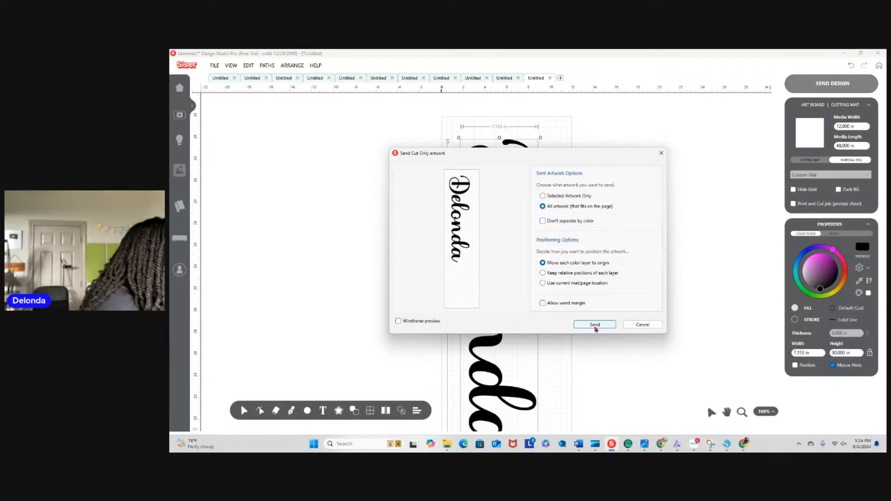
click(595, 325)
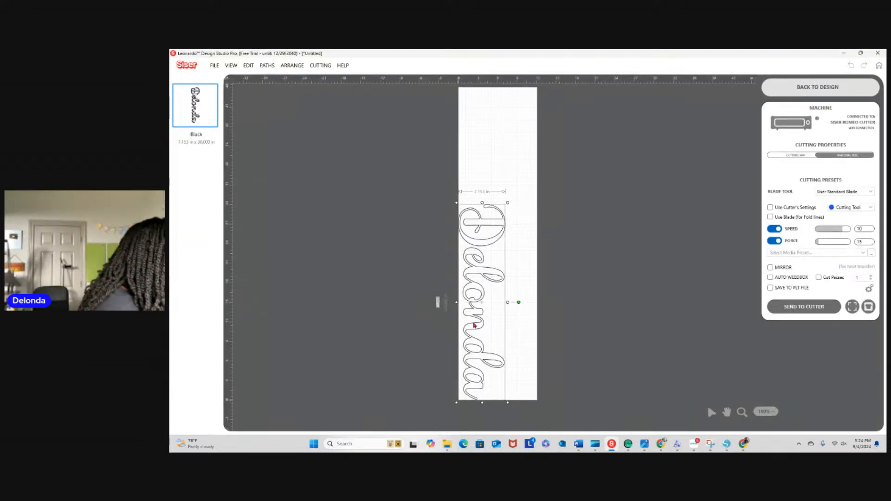
drag(483, 302, 487, 293)
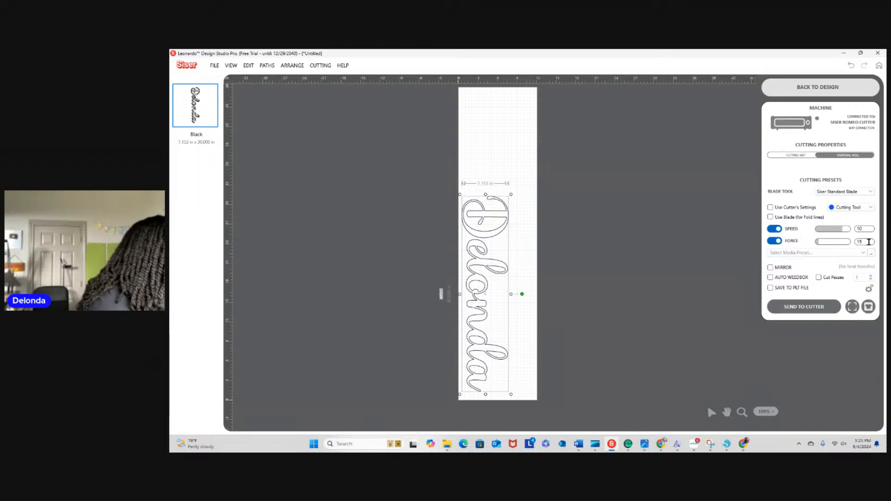
Set the cutting force to 20 and move the name slightly farther in from the material edges
drag(828, 241, 821, 242)
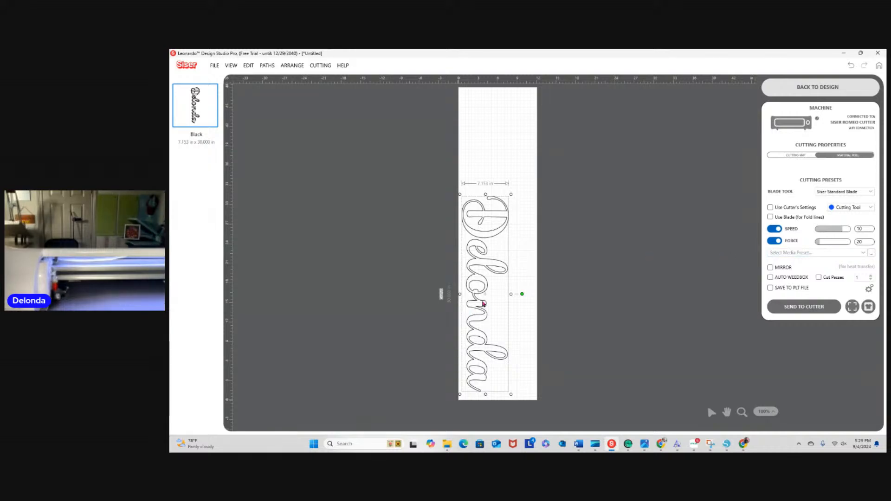
drag(485, 294, 489, 289)
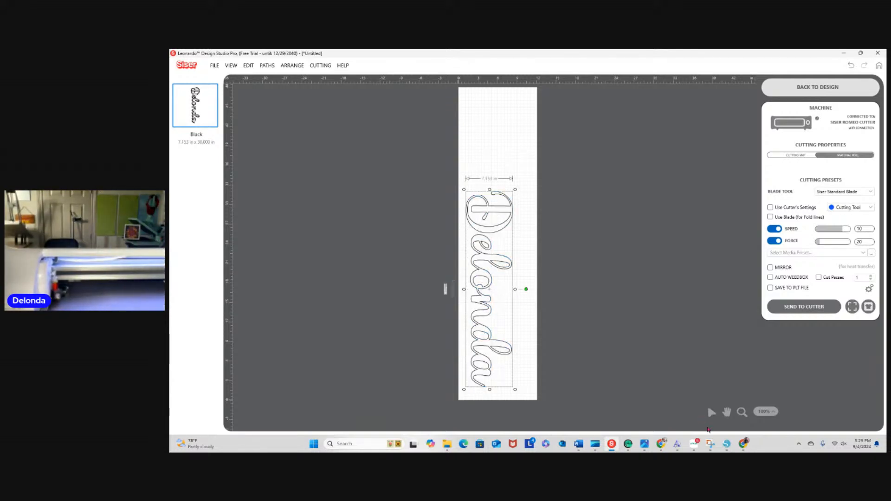
click(664, 446)
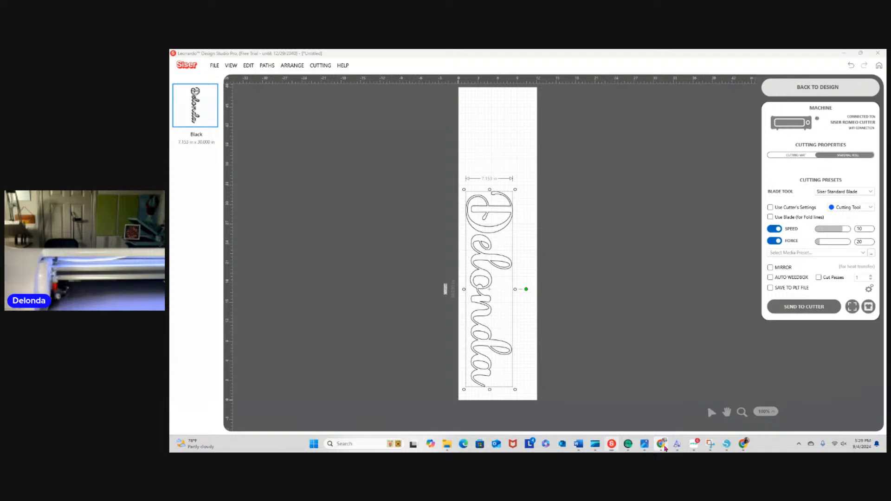
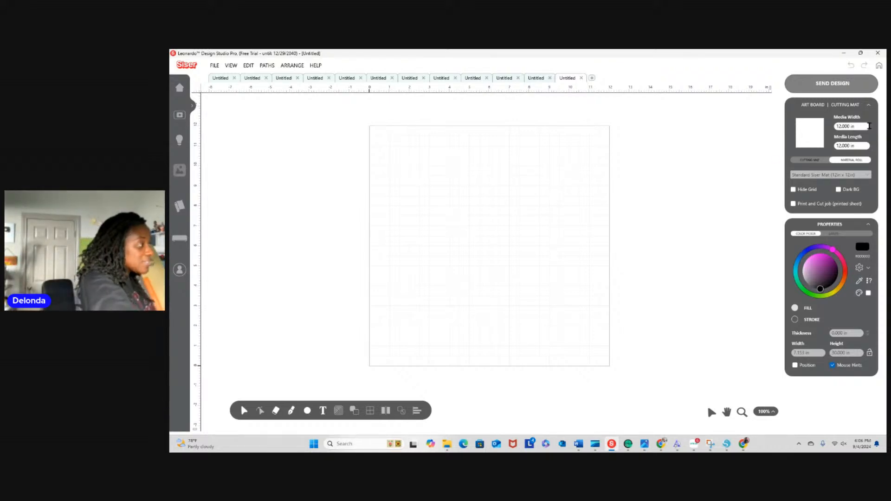
Set the new blank artboard's media size to 13 in wide by 19 in long
click(862, 126)
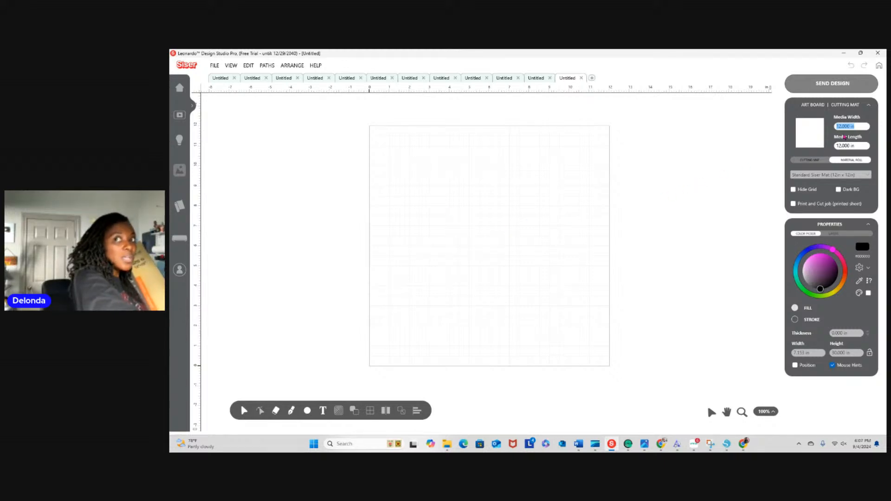
text(13)
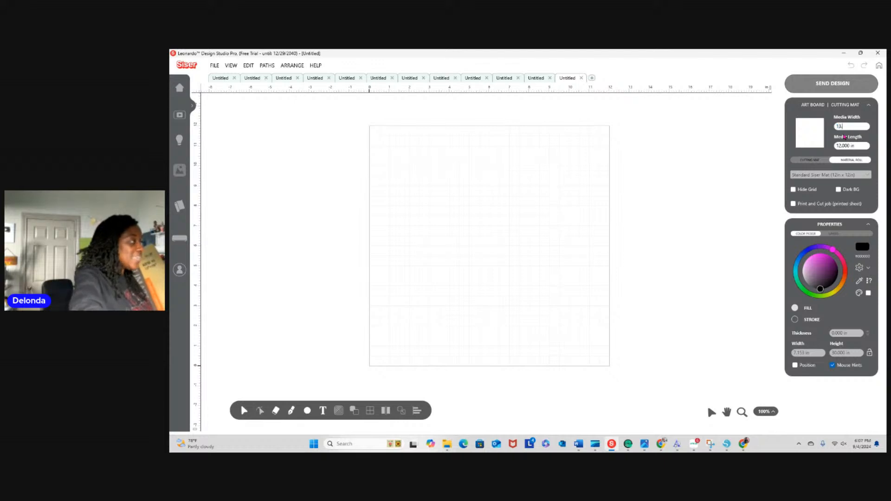
key(Return)
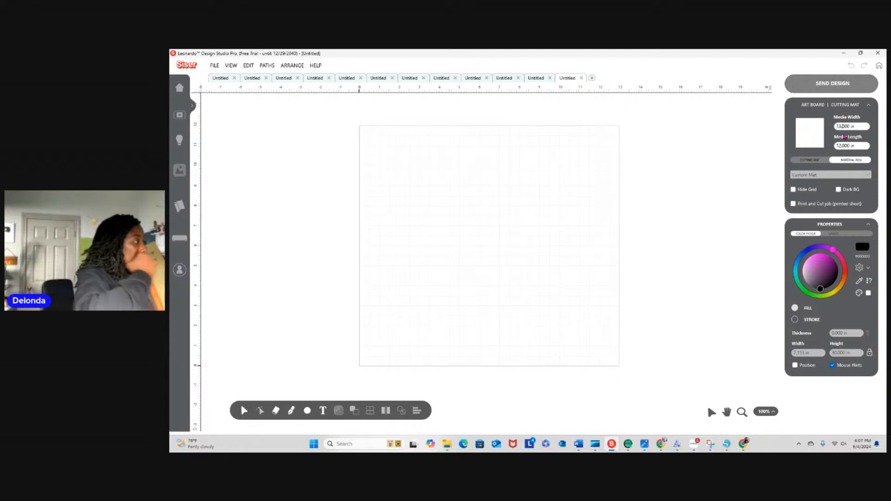
click(864, 145)
text(19)
key(Return)
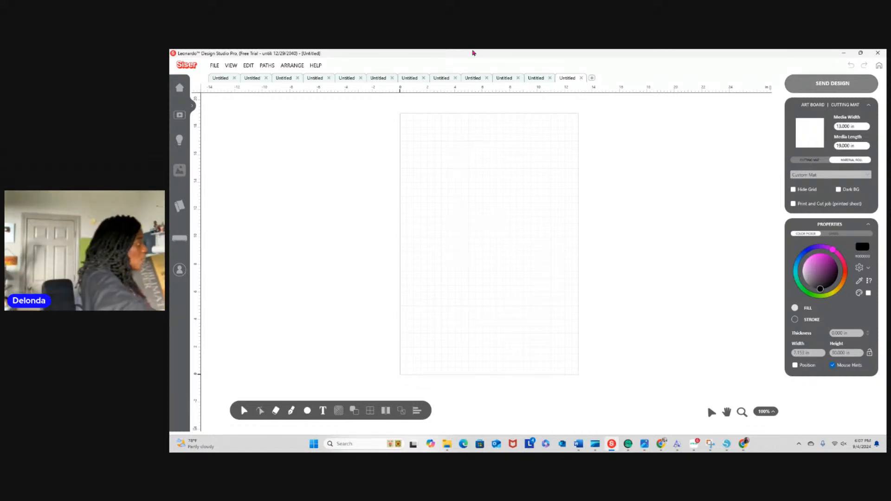
Open the CLEAN TSU logo image from the college logos folder in Documents
click(214, 66)
click(233, 85)
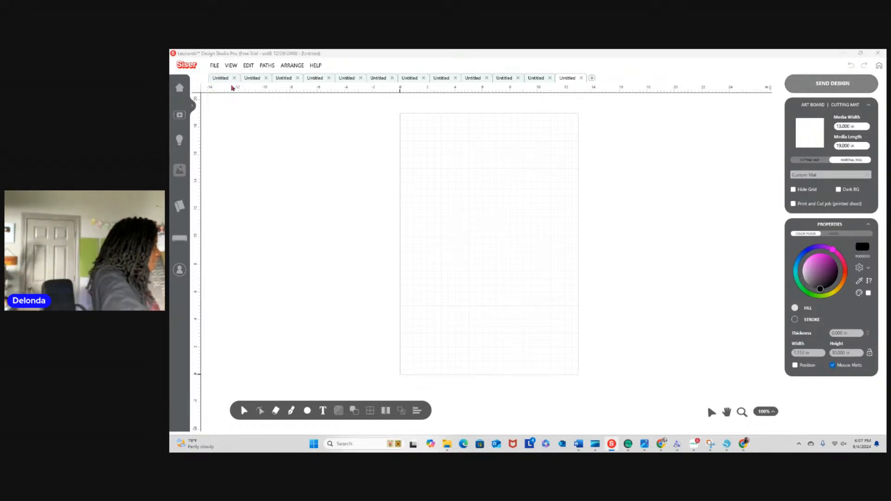
scroll(339, 183, down, 3)
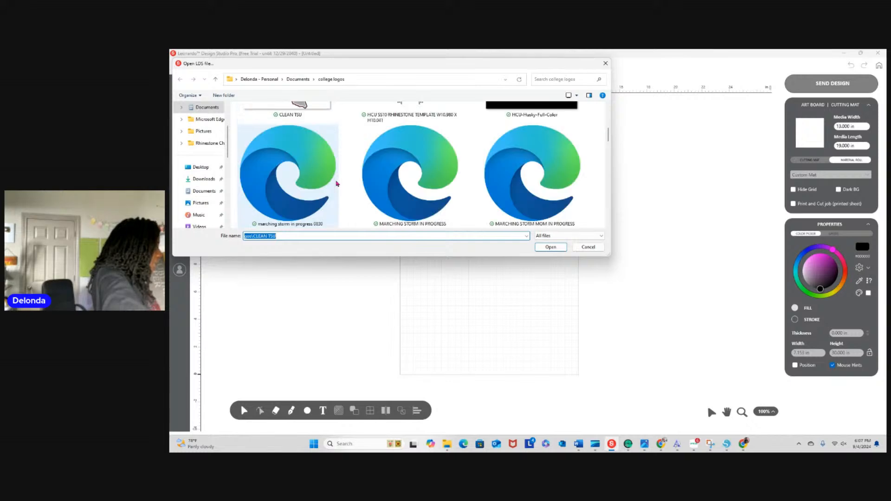
scroll(336, 183, up, 4)
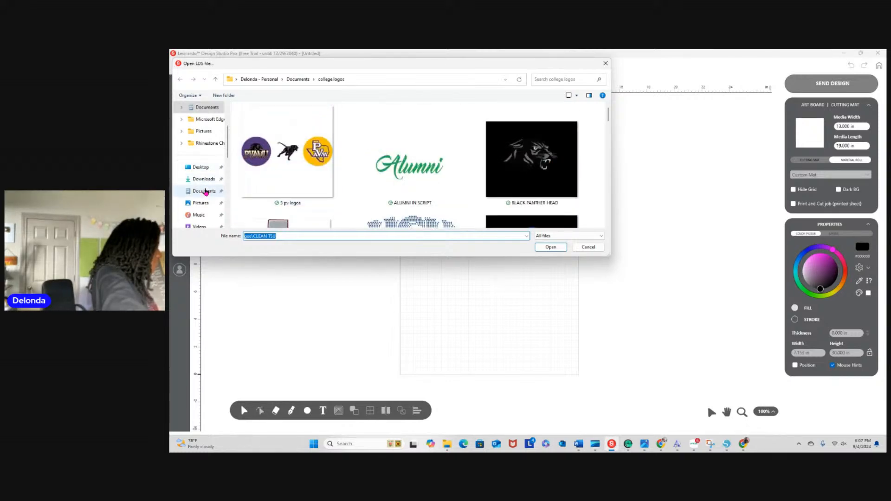
click(204, 191)
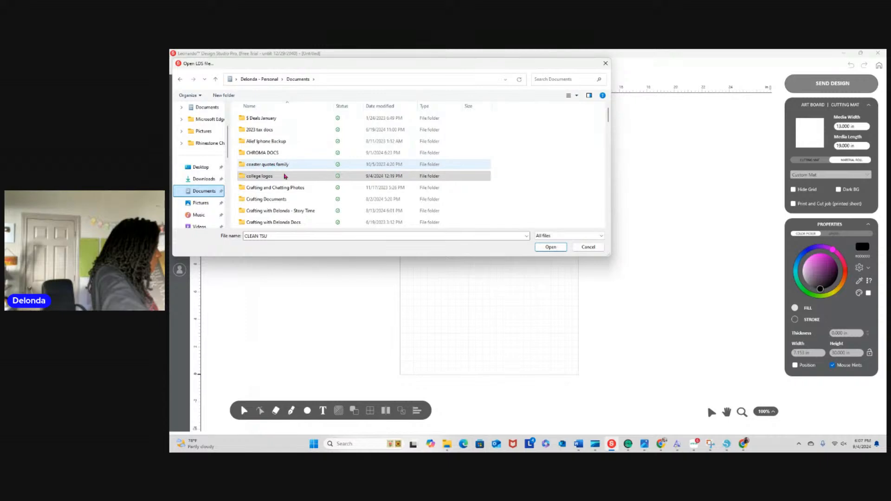
double_click(271, 181)
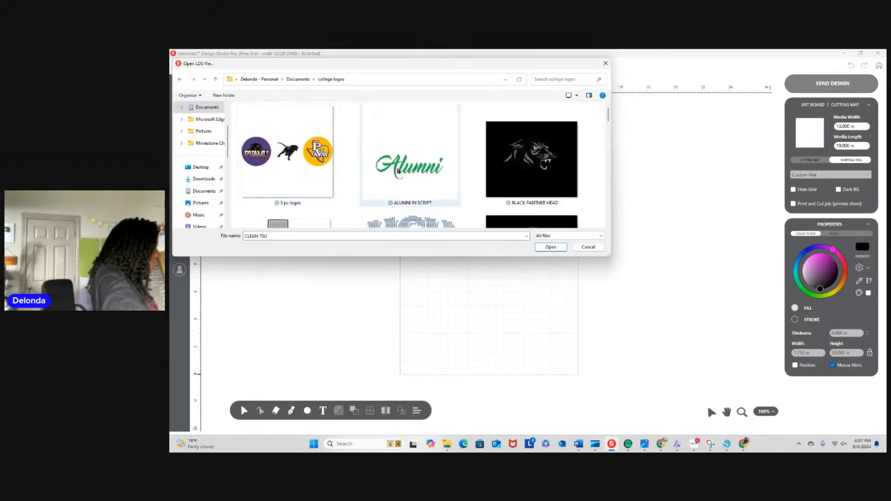
scroll(273, 181, down, 2)
click(540, 248)
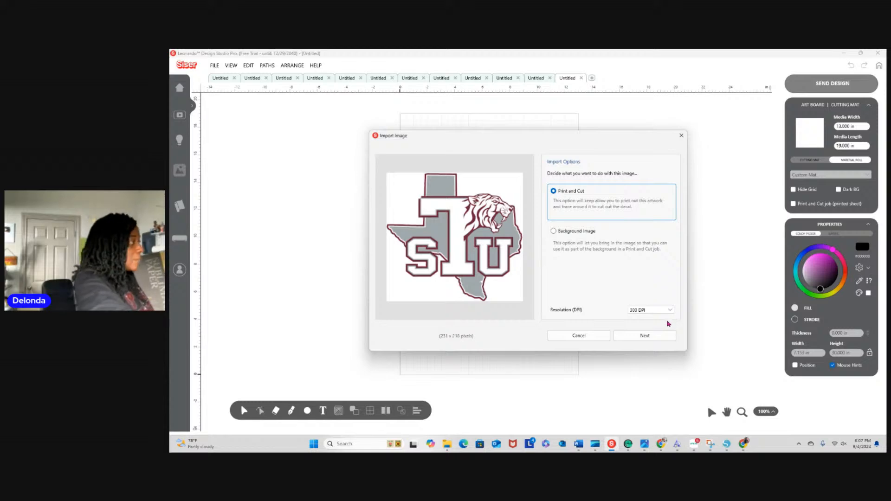
Import the TSU logo as a print-and-cut image with the default background mask, a traced contour without holes and artwork clipping
click(644, 336)
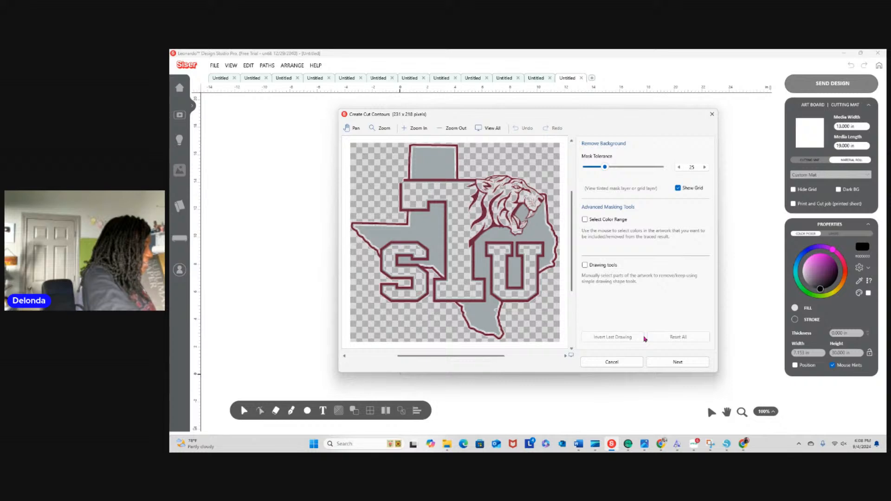
click(677, 363)
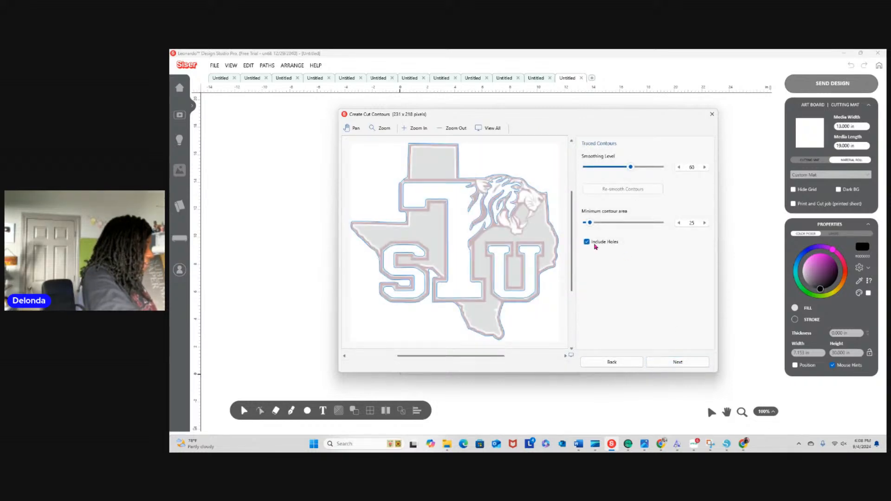
click(587, 242)
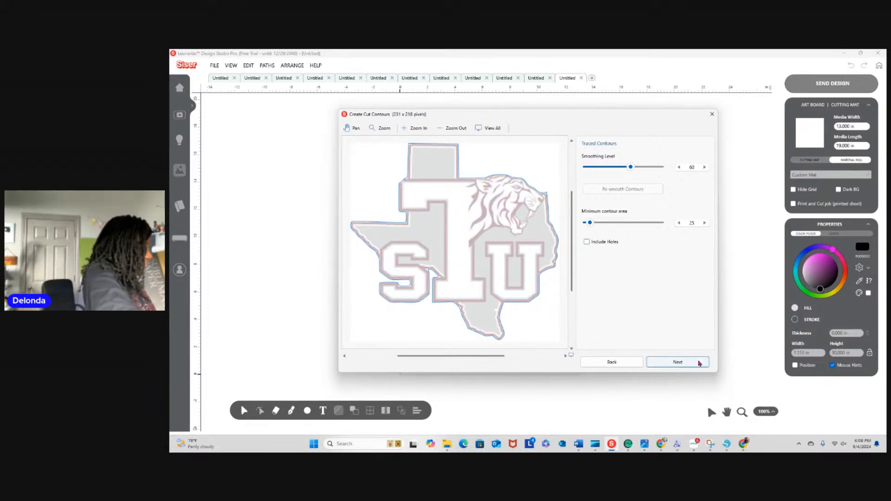
click(685, 364)
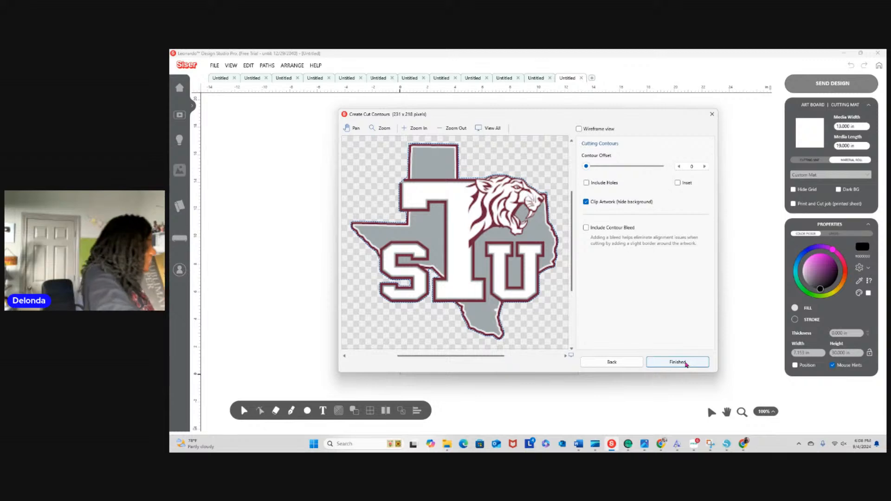
click(677, 362)
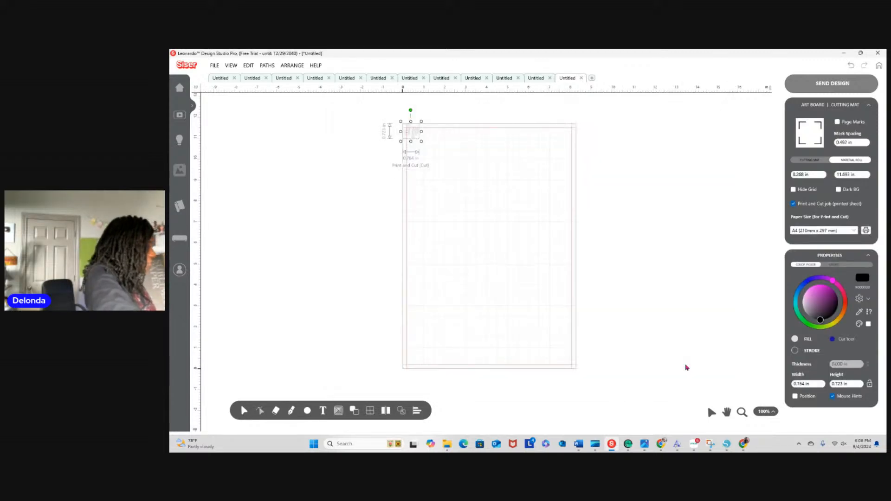
Move the TSU logo slightly inward from the page corner, and turn on the dark background and page marks
drag(415, 136, 421, 139)
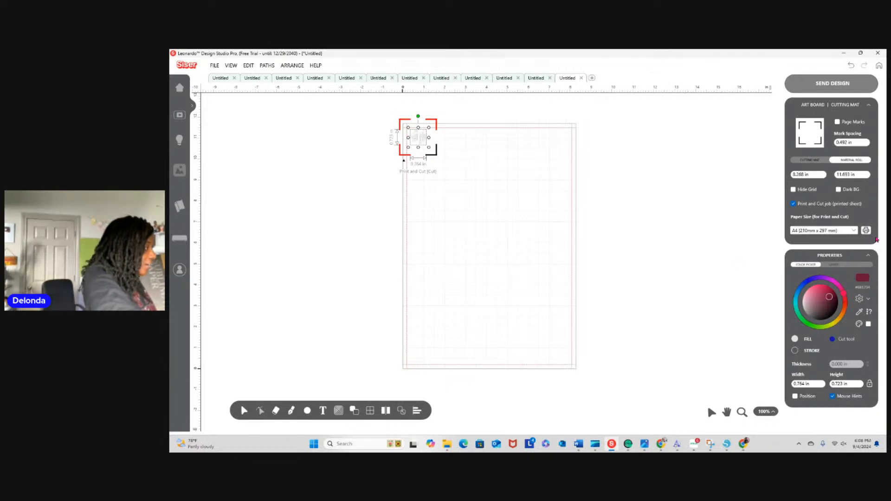
click(838, 190)
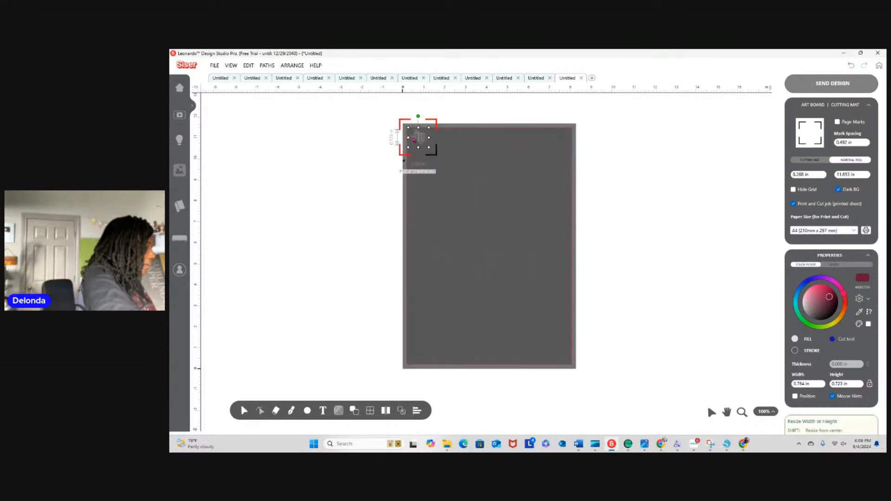
drag(417, 141, 422, 145)
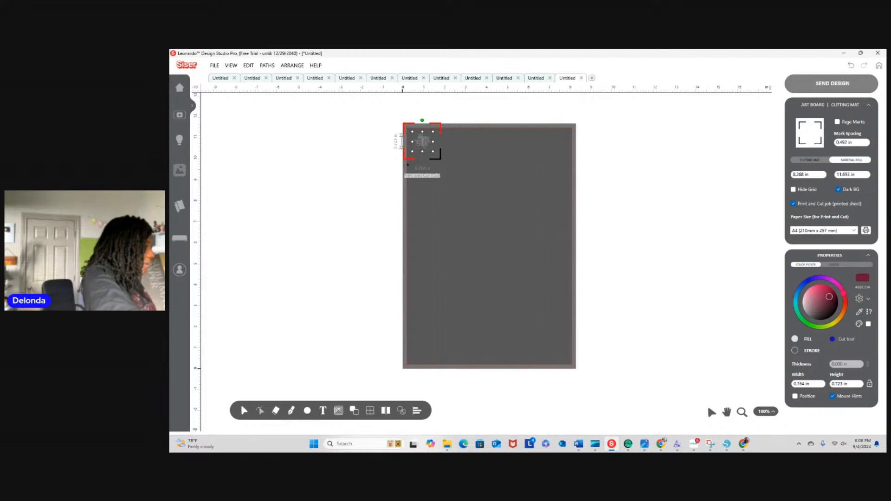
click(837, 121)
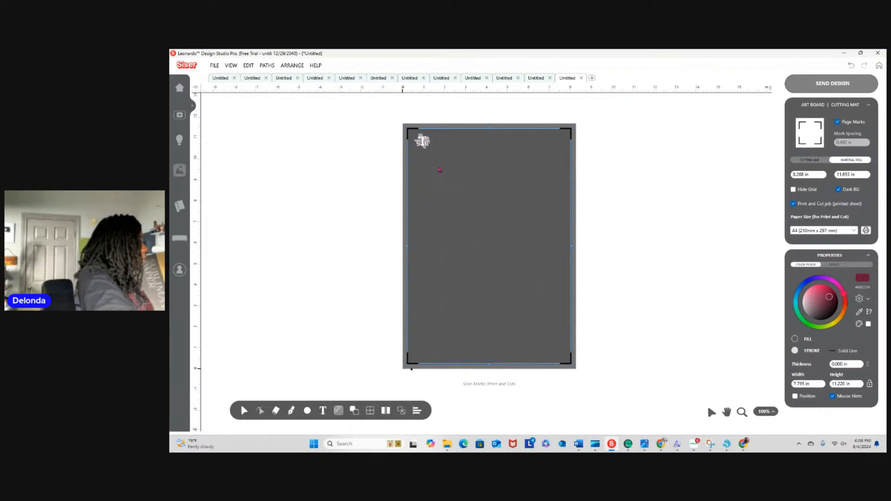
click(293, 66)
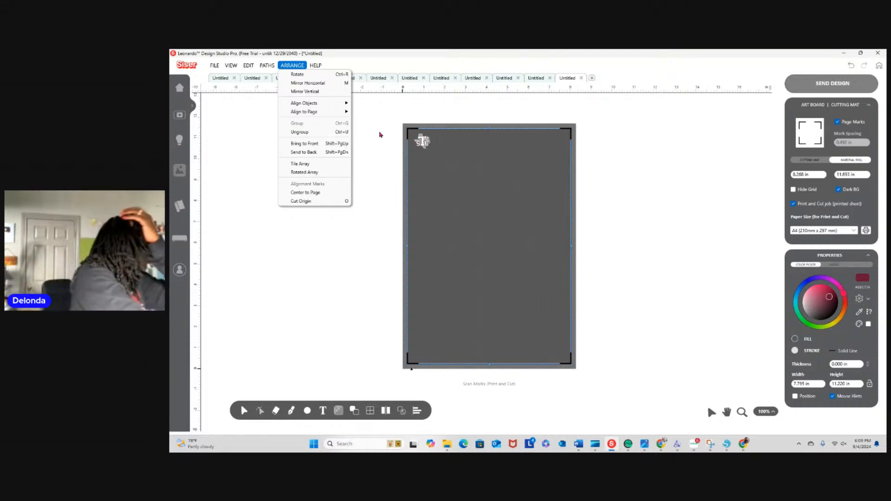
click(318, 167)
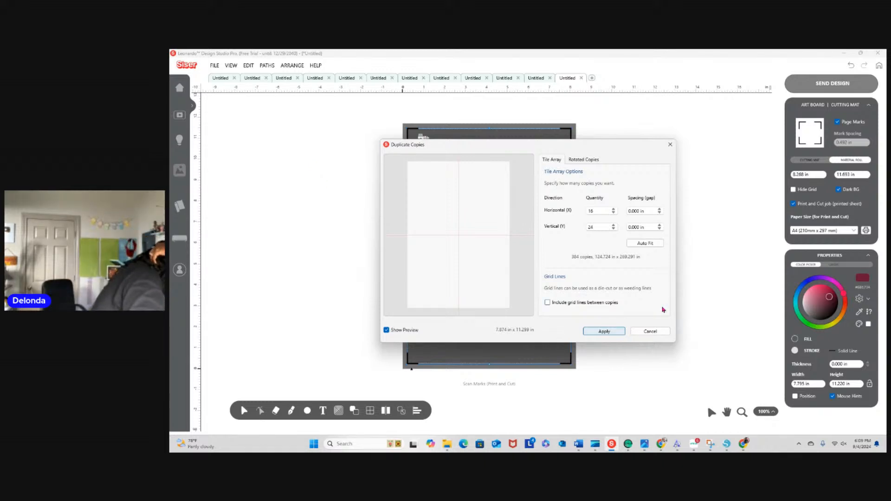
click(614, 213)
click(614, 213)
click(613, 213)
click(614, 213)
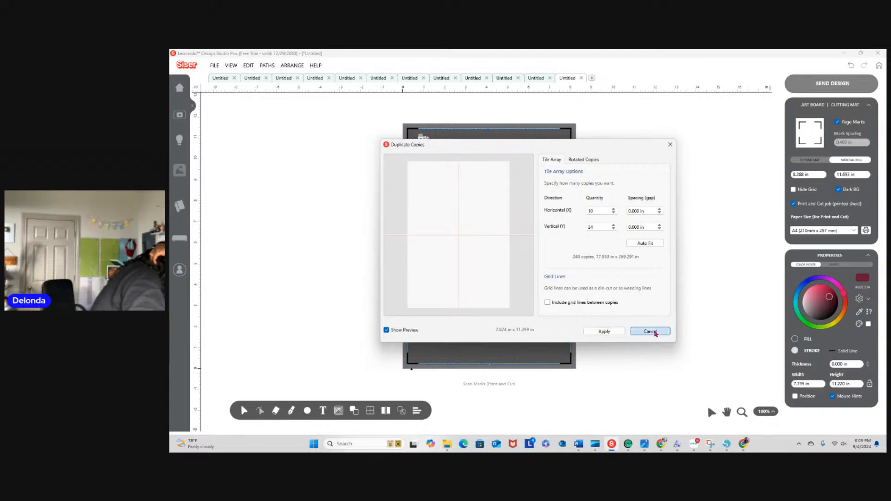
click(654, 331)
Start a tile array of the TSU logo and reduce both the horizontal and vertical quantities to 1
click(422, 142)
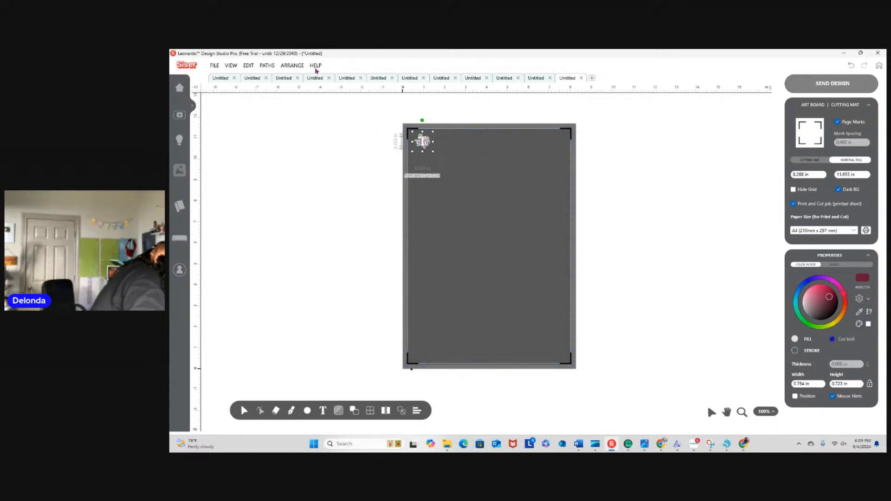
click(292, 65)
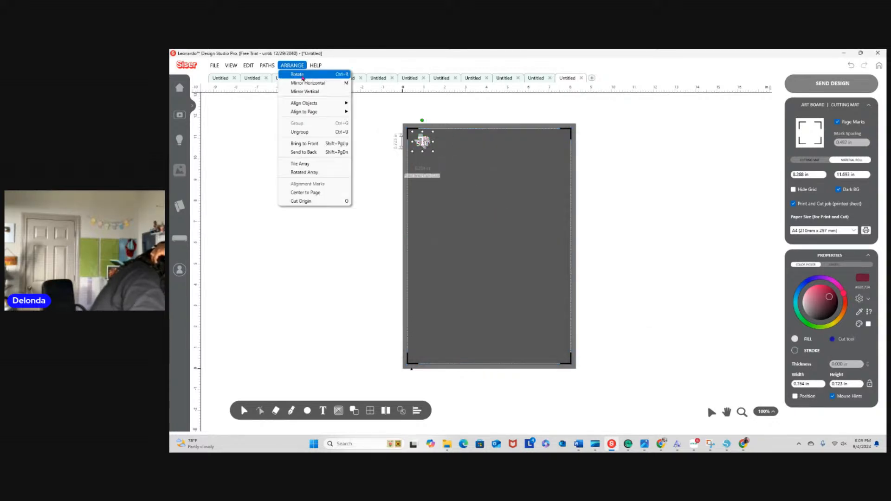
click(312, 166)
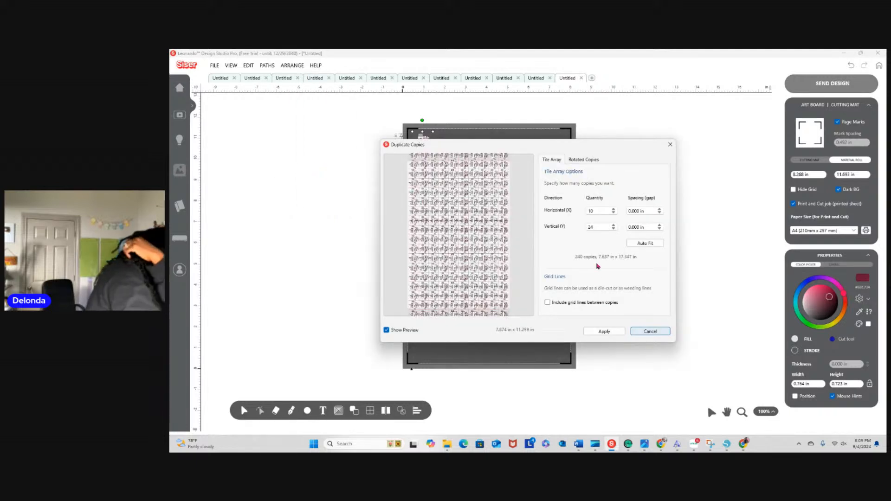
click(613, 213)
click(612, 212)
click(613, 213)
click(613, 213)
click(613, 213)
click(613, 229)
click(612, 228)
click(612, 229)
click(613, 229)
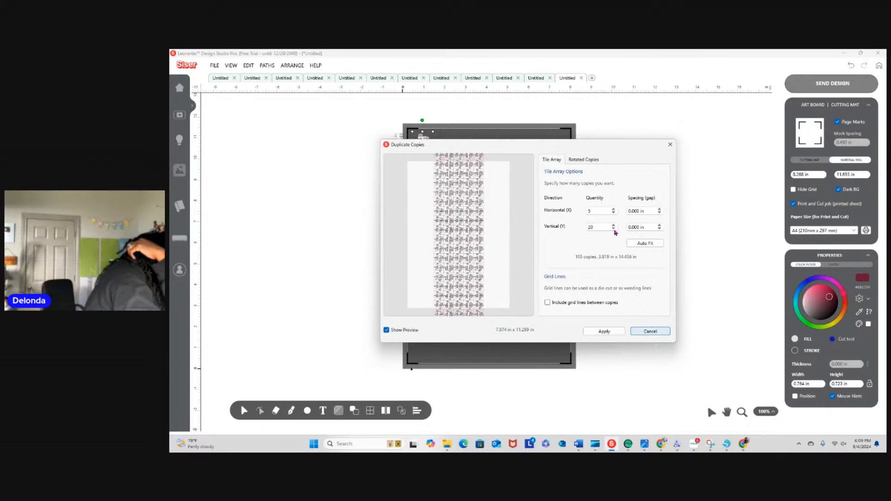
click(612, 229)
click(613, 229)
click(612, 229)
click(613, 229)
click(613, 229)
click(613, 229)
click(612, 228)
click(613, 229)
click(613, 229)
click(613, 228)
click(613, 229)
click(612, 229)
click(613, 228)
click(613, 213)
click(613, 213)
click(613, 212)
click(613, 213)
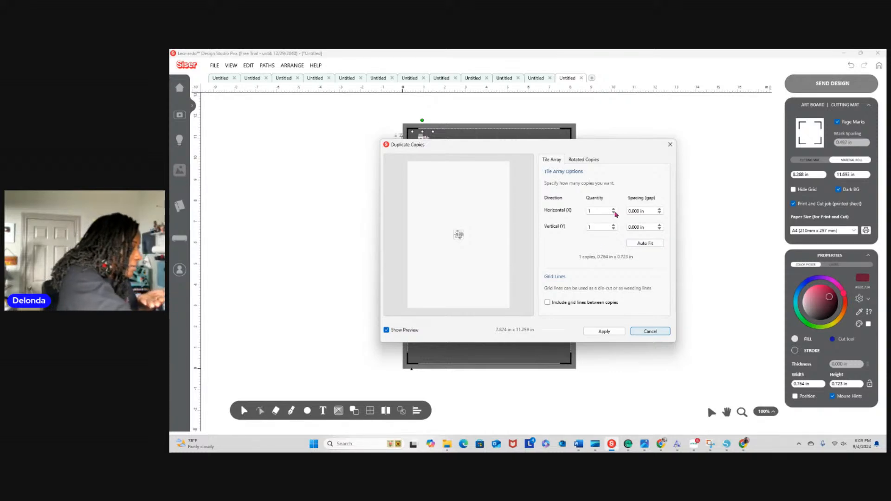
Set the tile array's horizontal quantity to 10 copies
click(614, 210)
click(614, 211)
click(613, 211)
click(614, 211)
click(614, 210)
click(614, 210)
click(614, 210)
click(614, 210)
click(614, 210)
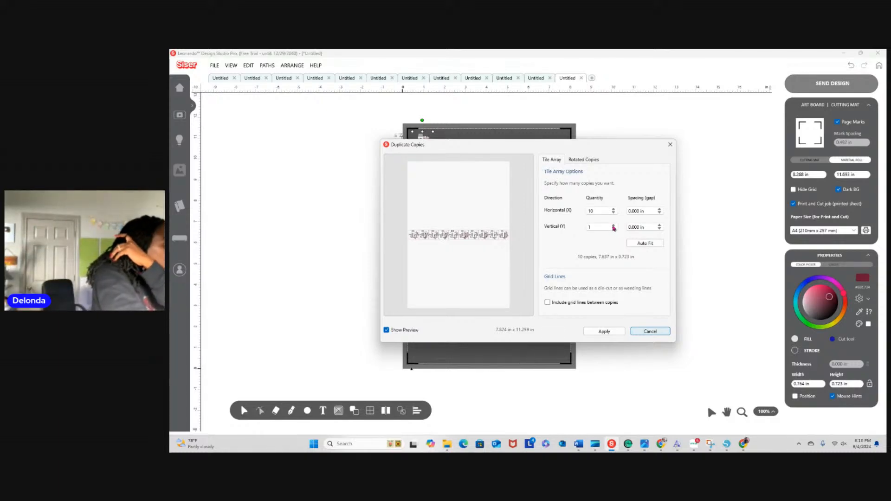
Set the vertical quantity to 15, auto-fit the tile array to the page and apply it
click(613, 225)
click(613, 225)
click(613, 225)
click(613, 225)
click(613, 225)
click(613, 225)
click(613, 225)
click(613, 225)
click(612, 225)
click(613, 226)
click(613, 226)
click(613, 226)
click(613, 225)
click(613, 225)
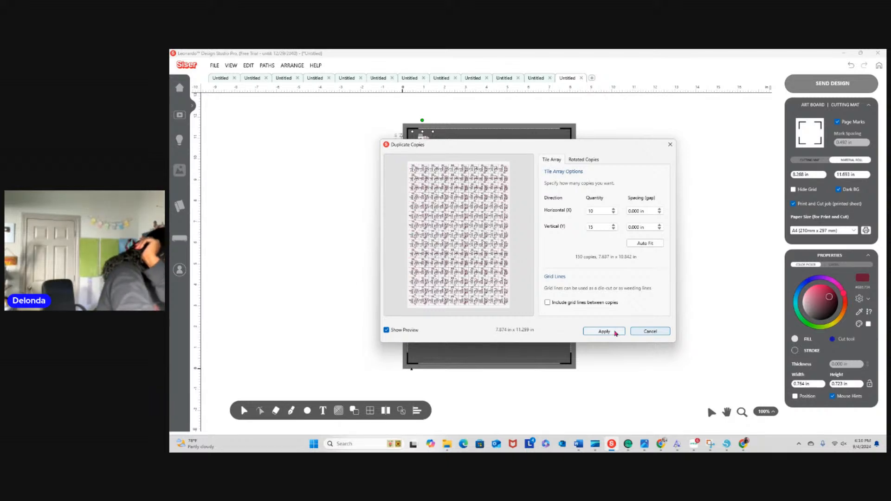
click(654, 244)
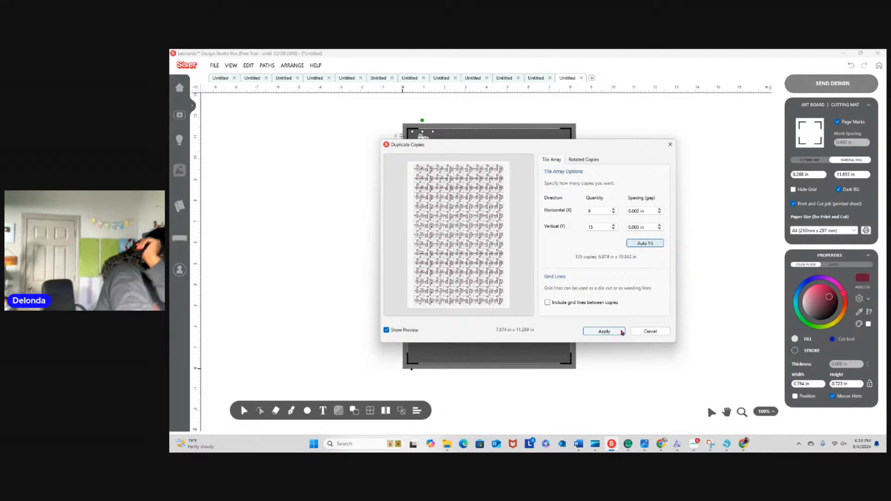
click(612, 332)
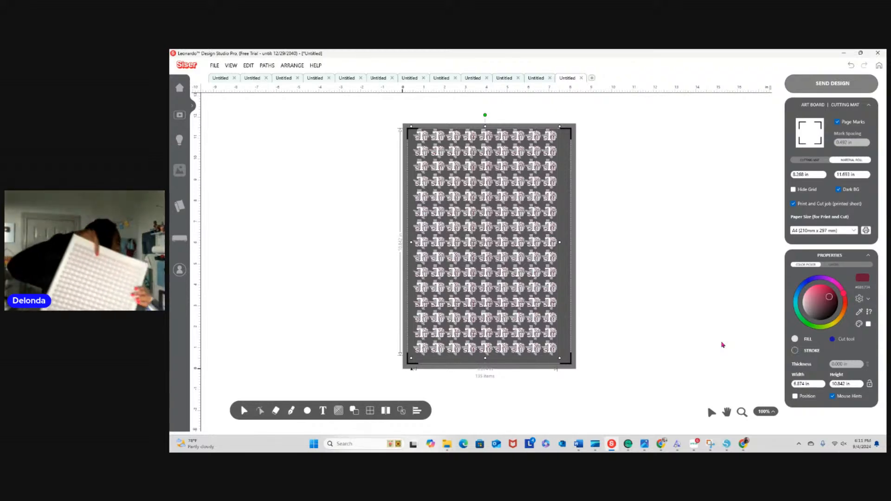
click(660, 443)
click(709, 416)
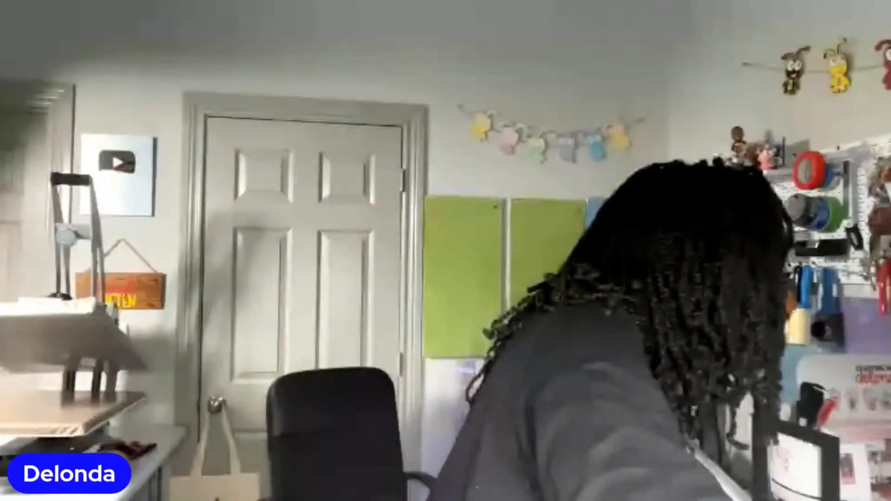
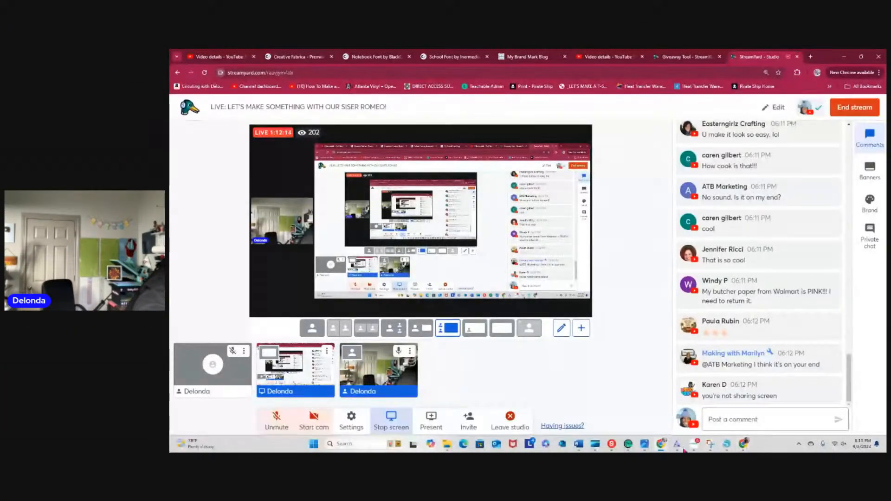
click(607, 448)
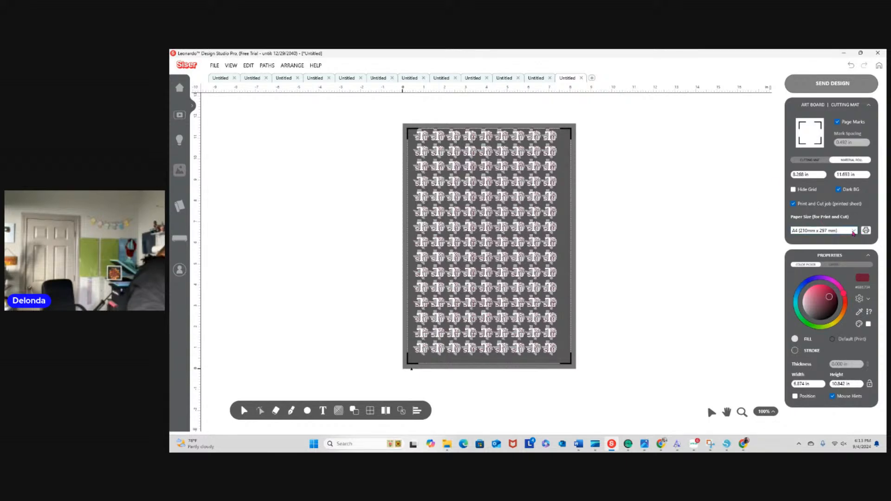
Set up the EPSON ET-15000 printer with the Super B Mirrored preset on Super B (13 x 19 in) paper in portrait
click(866, 231)
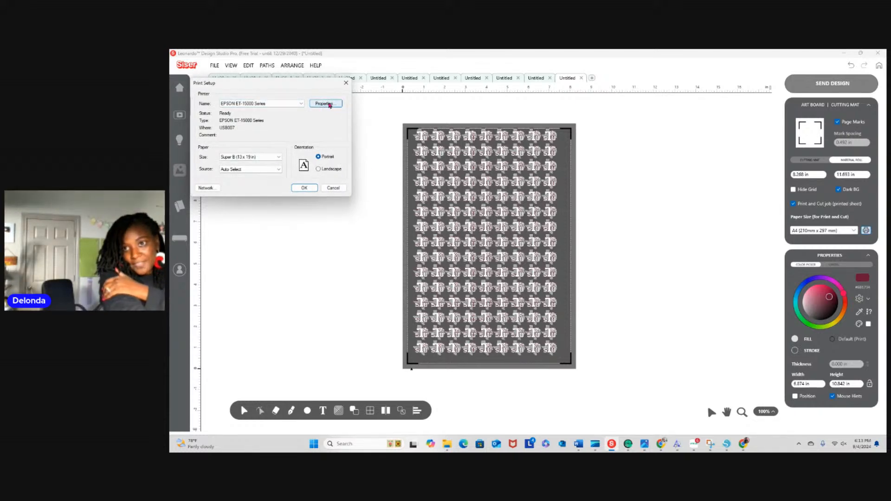
click(326, 104)
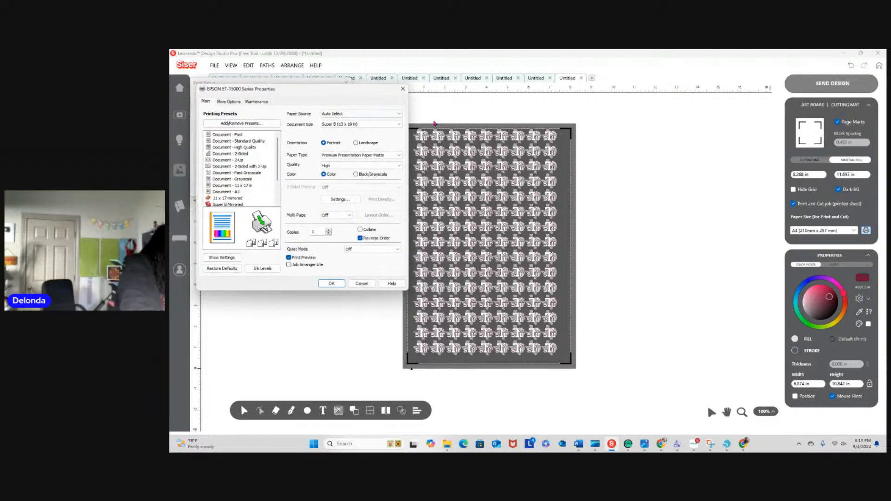
click(241, 204)
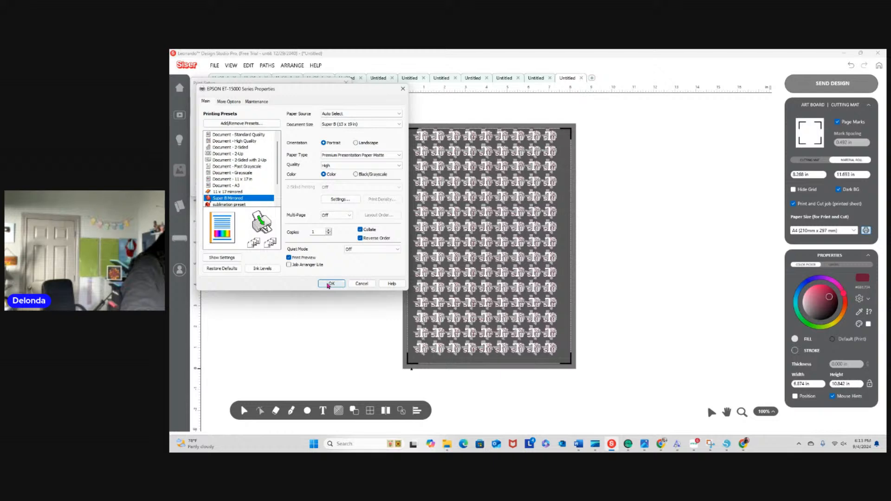
click(329, 284)
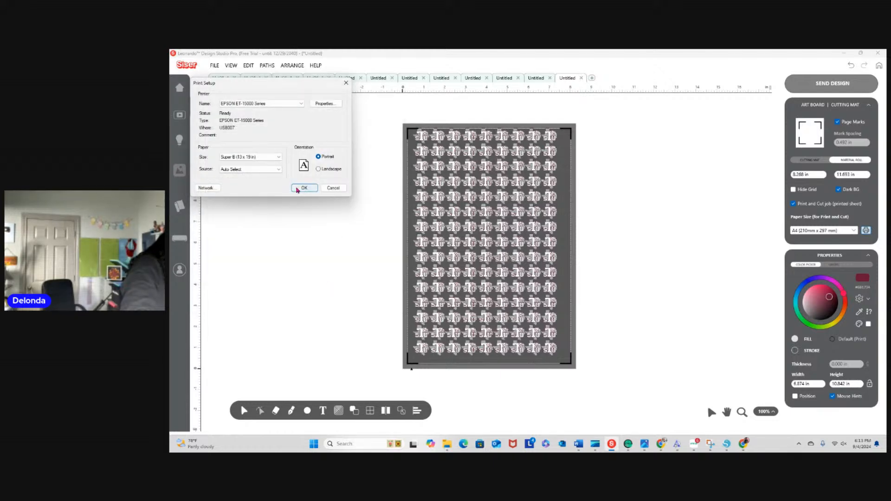
click(304, 187)
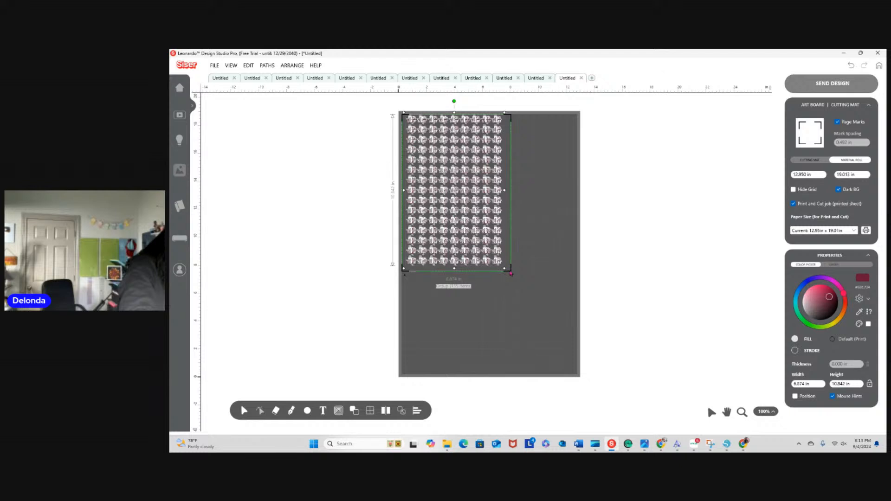
Undo the accidental page-mark resize and enlarge the grouped logo grid to about 11.68 in wide by 18.42 in high
mouse_move(512, 274)
mouse_down()
mouse_move(524, 281)
mouse_move(512, 275)
mouse_up()
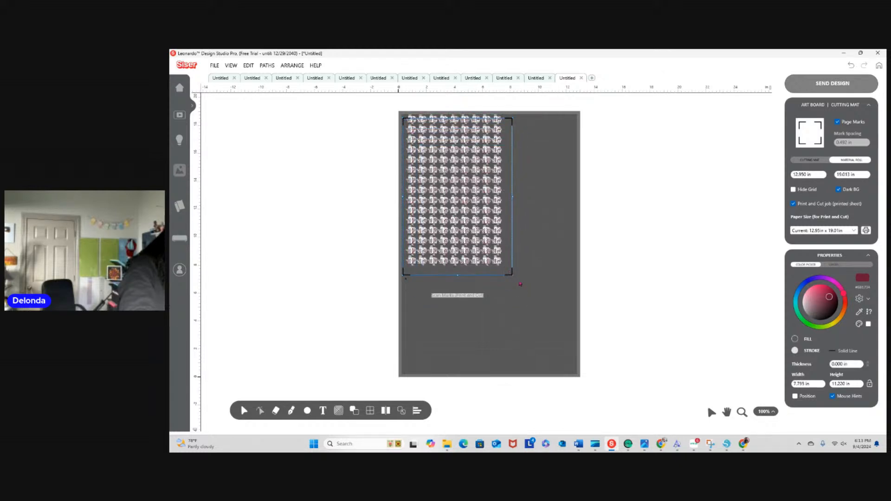
click(851, 66)
click(482, 230)
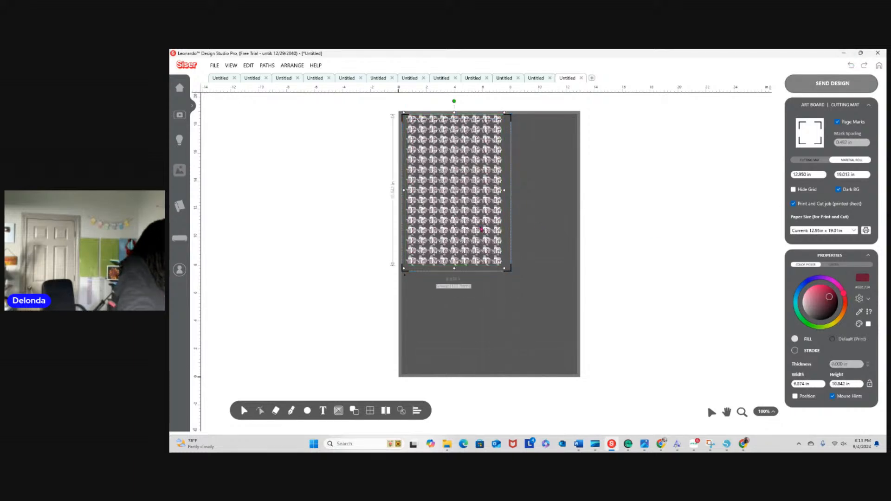
drag(511, 265, 613, 361)
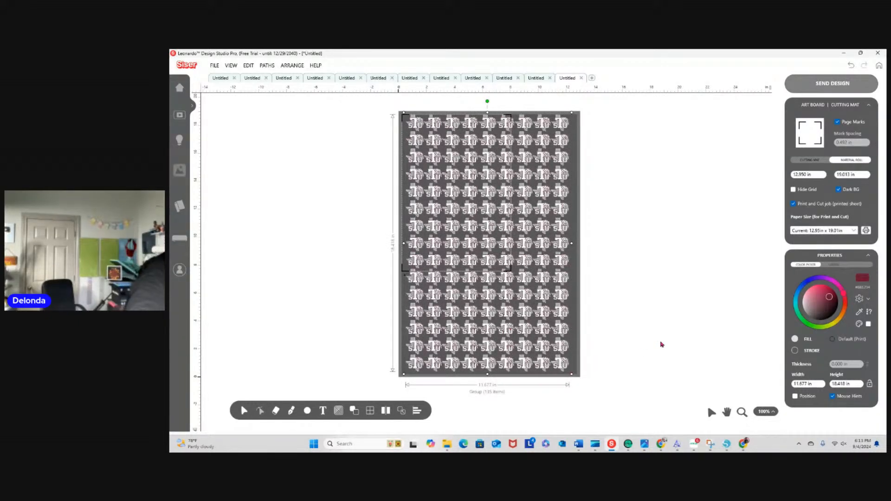
Refit the page marks to the enlarged sheet and send all artwork that fits on the page for print and cut
click(839, 124)
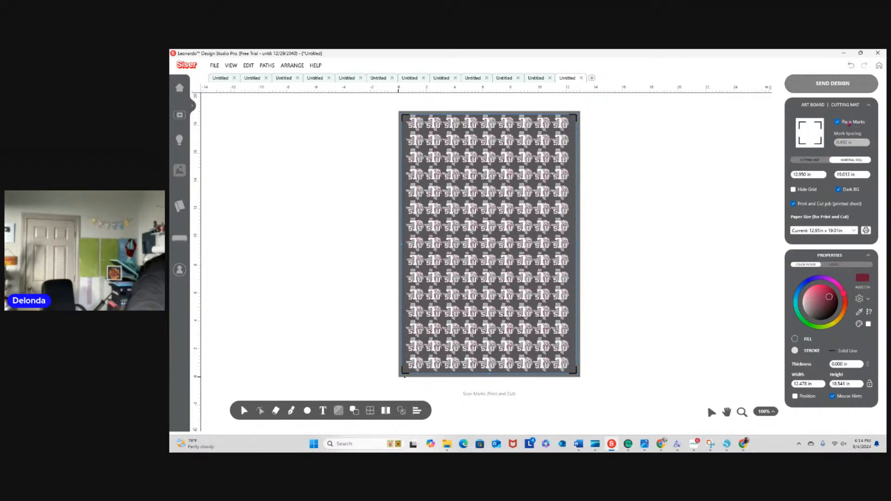
click(847, 82)
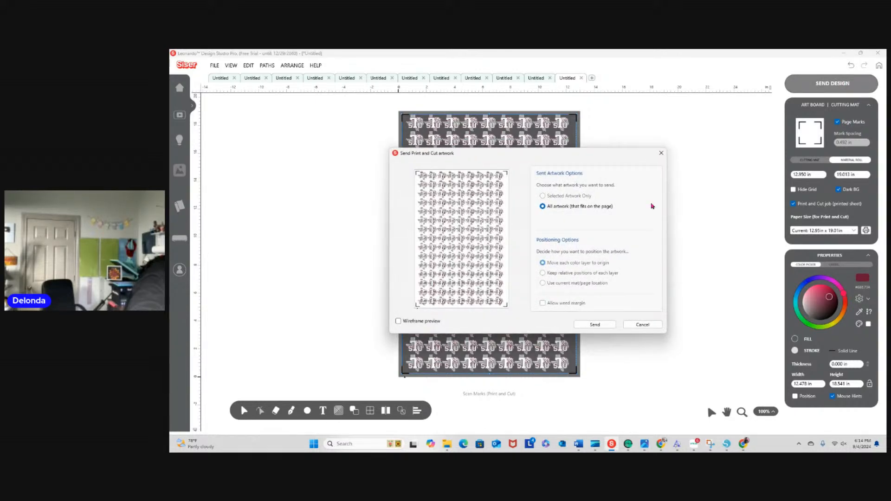
click(598, 327)
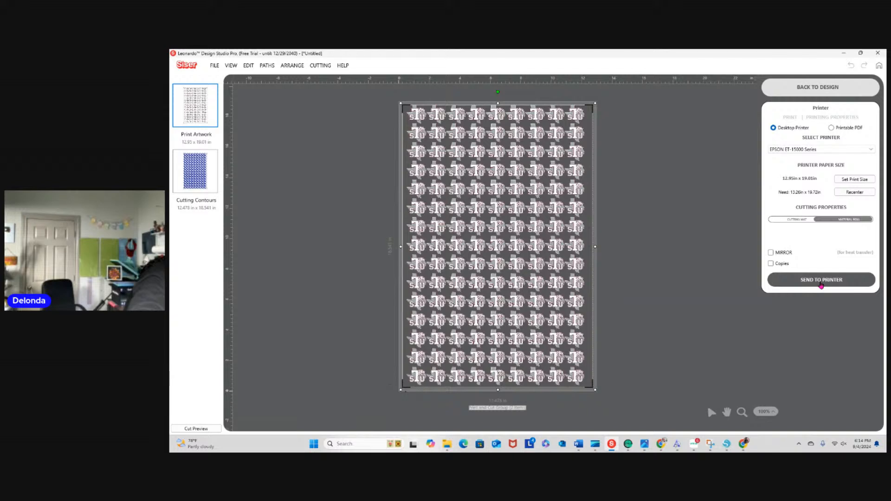
Print the tiled logo sheet on the EPSON ET-15000 with the Super B Mirrored preset and approve the print preview
click(822, 284)
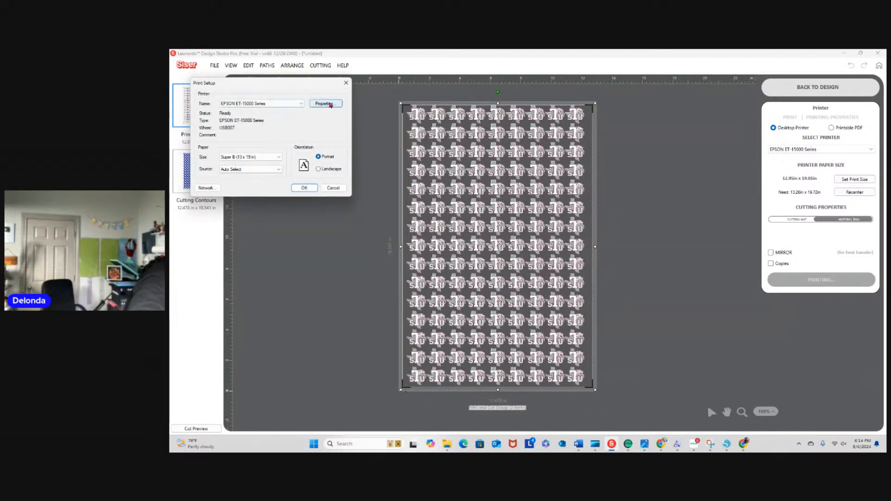
click(323, 105)
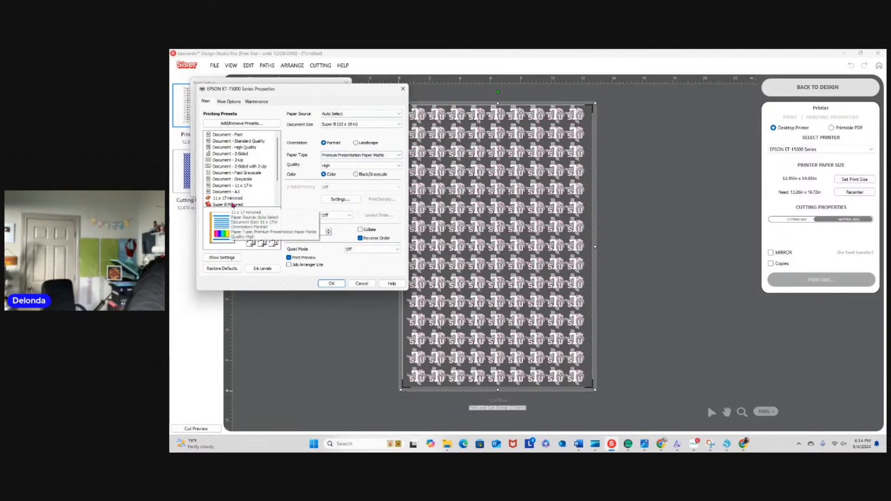
click(232, 204)
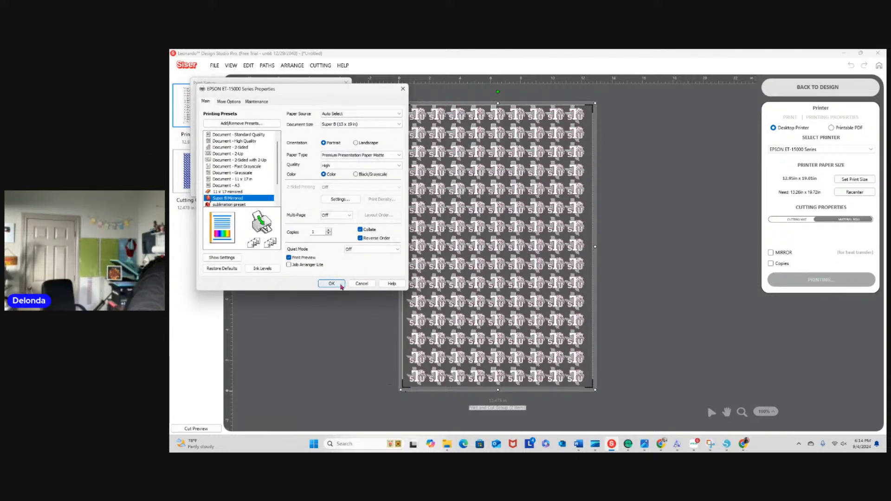
click(340, 284)
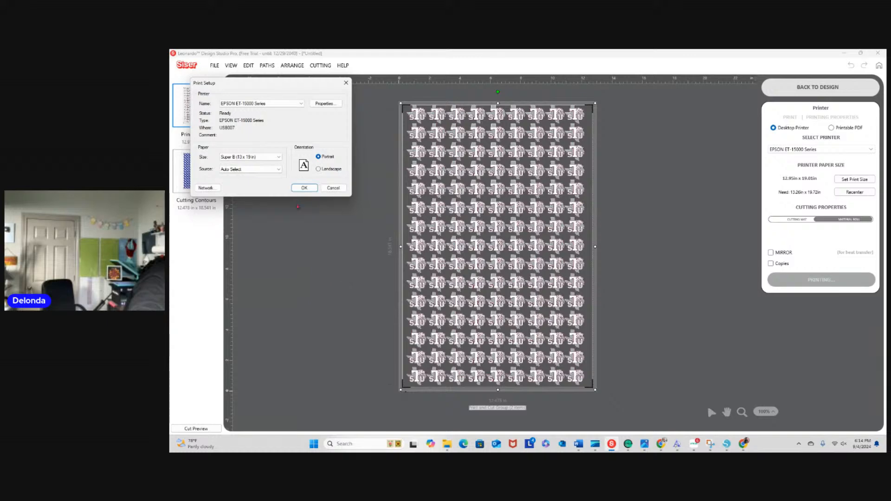
click(305, 188)
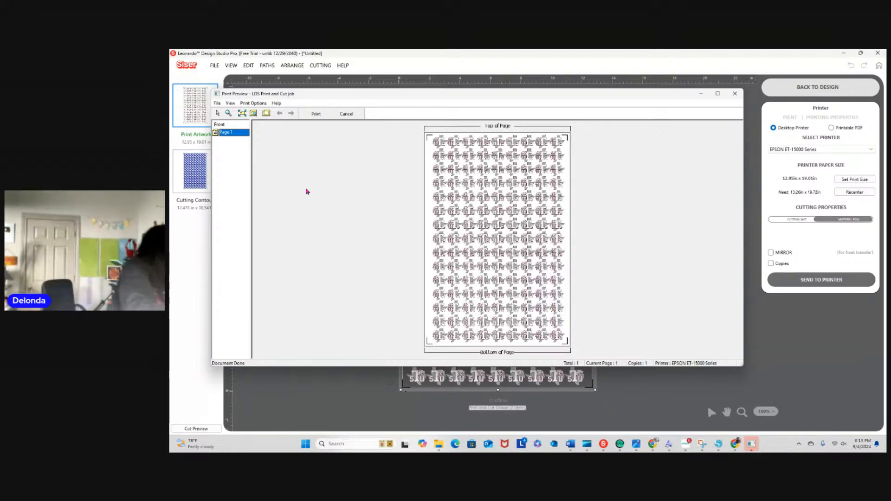
click(326, 113)
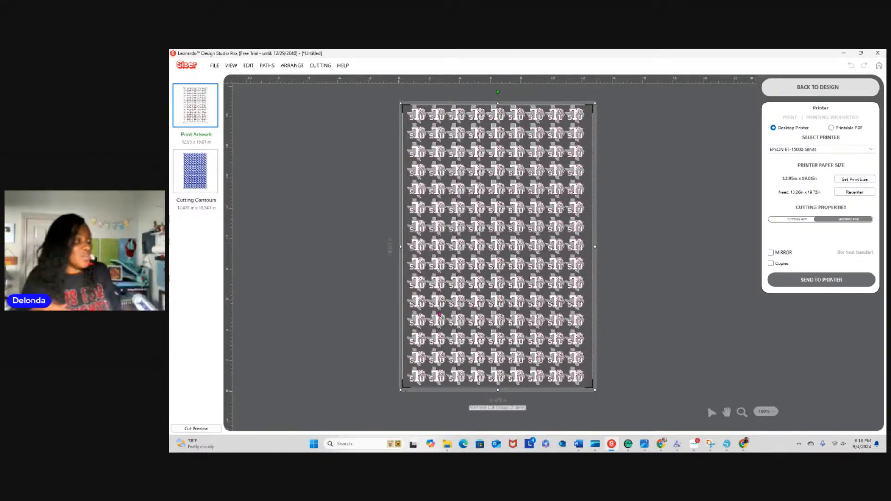
click(661, 444)
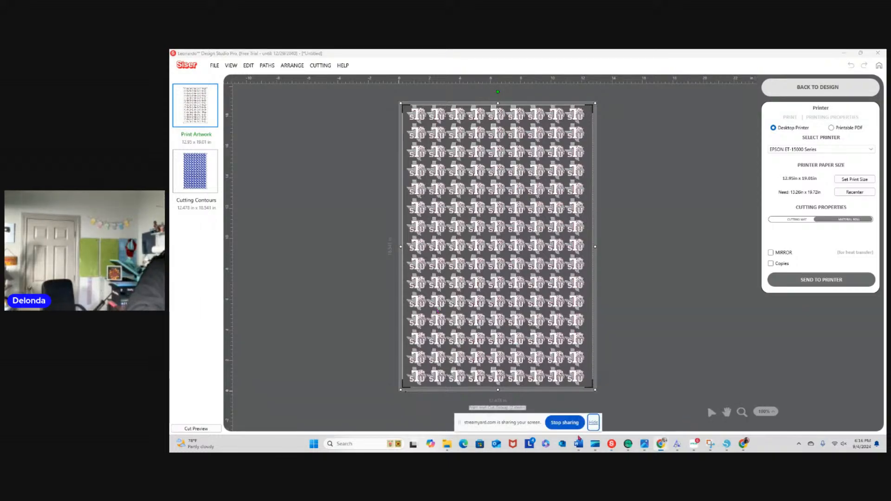
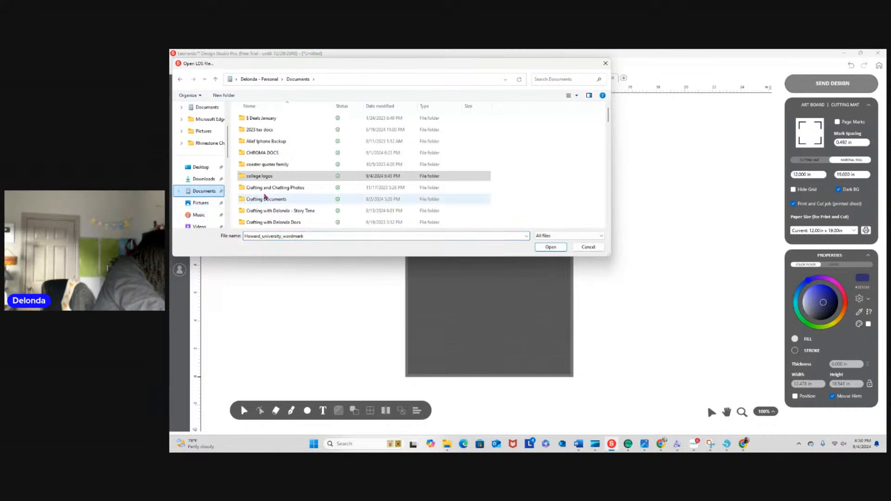
Import the Fall04 image from Documents > Creative Fabrica Files > Cow Gardenflag > Fall Cow Garden Flag 02 as Print and Cut artwork
scroll(281, 209, down, 1)
double_click(280, 199)
double_click(269, 211)
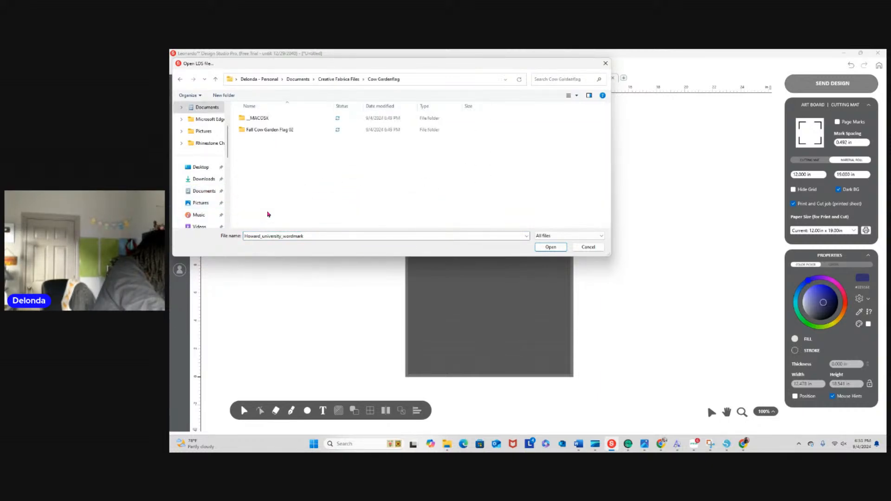
double_click(266, 131)
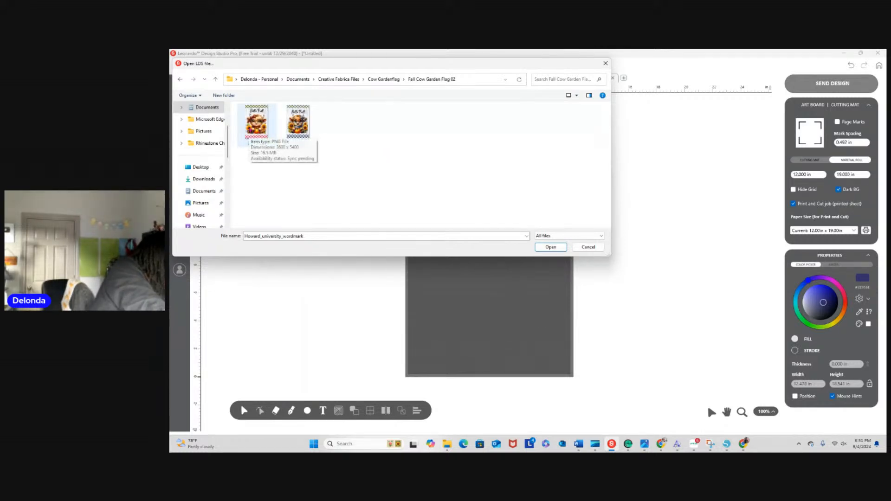
click(304, 135)
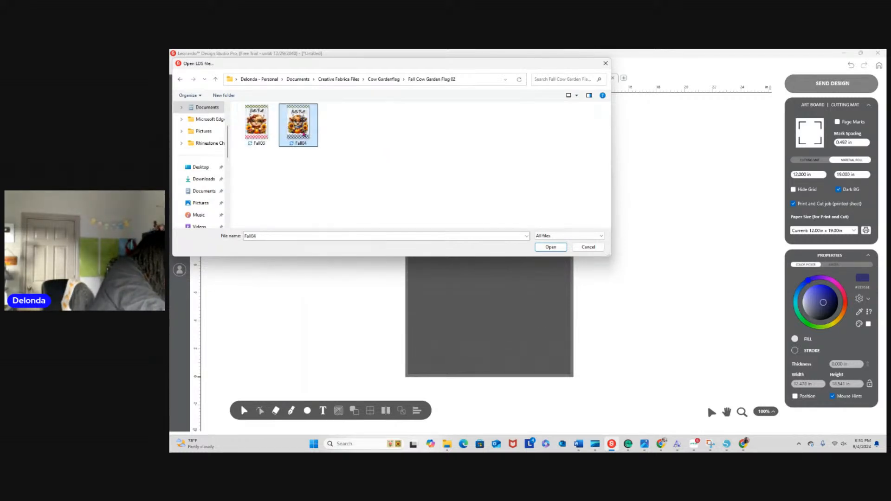
click(551, 247)
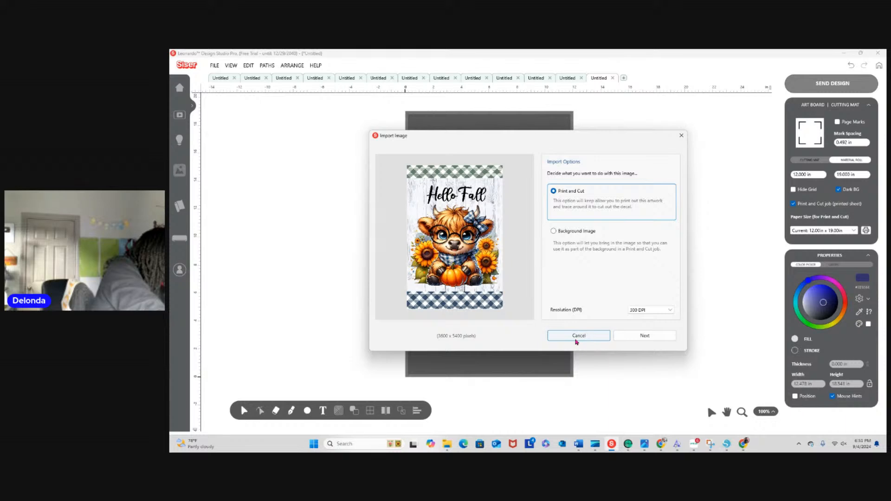
click(639, 339)
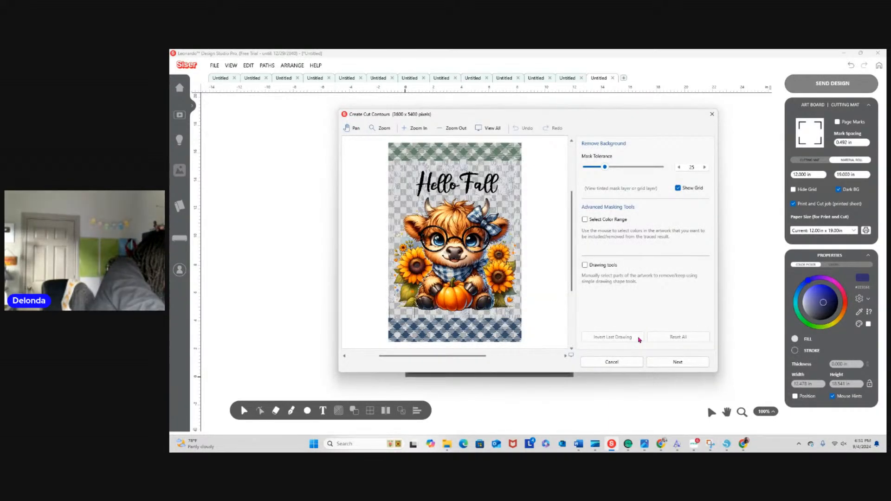
Trace the flag's cut contours without holes, using smoothing level 16 and a minimum contour area of 413
click(677, 362)
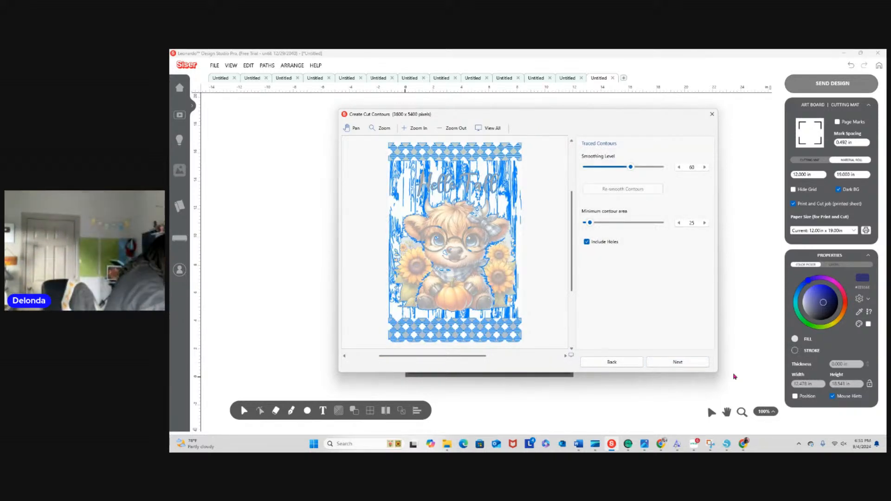
click(586, 242)
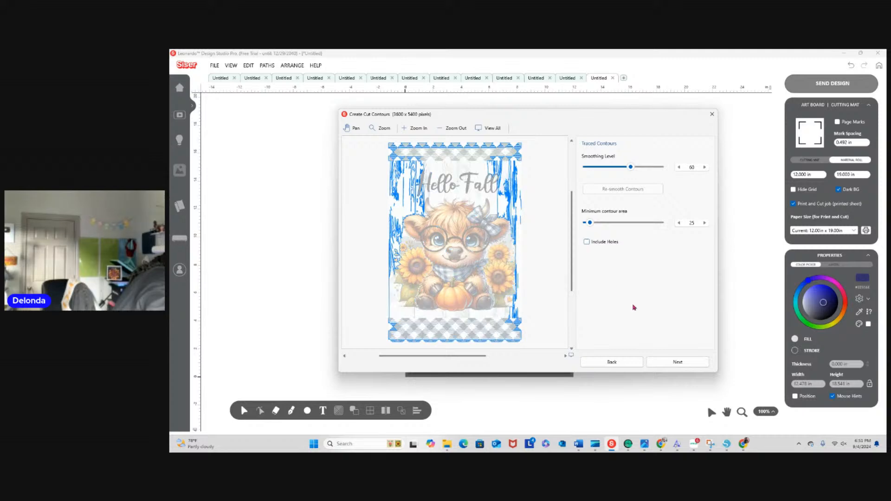
drag(631, 171, 617, 168)
click(626, 190)
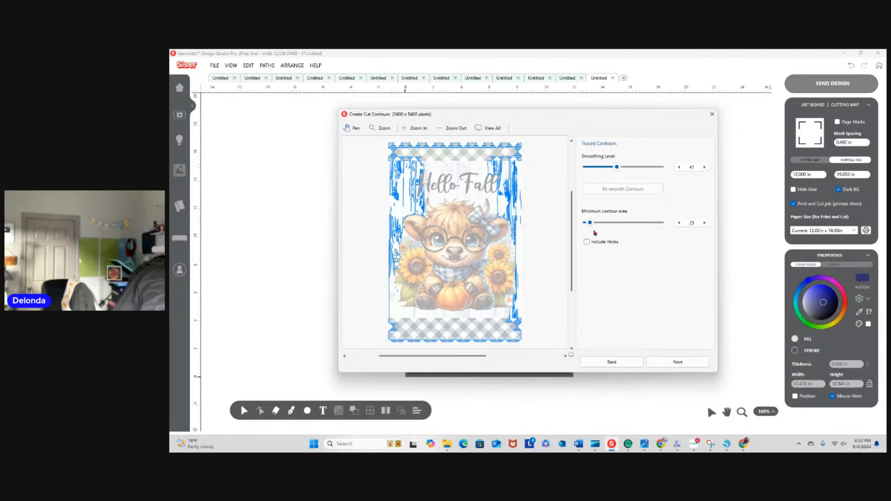
drag(590, 223, 663, 227)
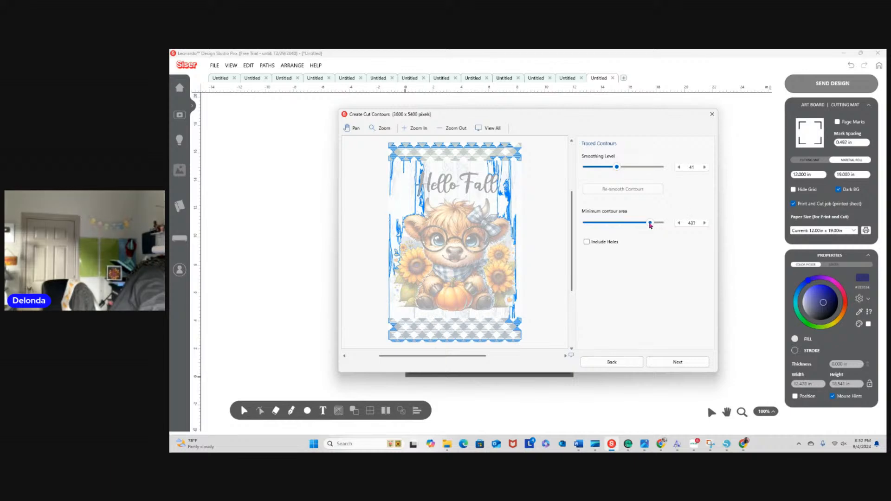
drag(616, 167, 605, 171)
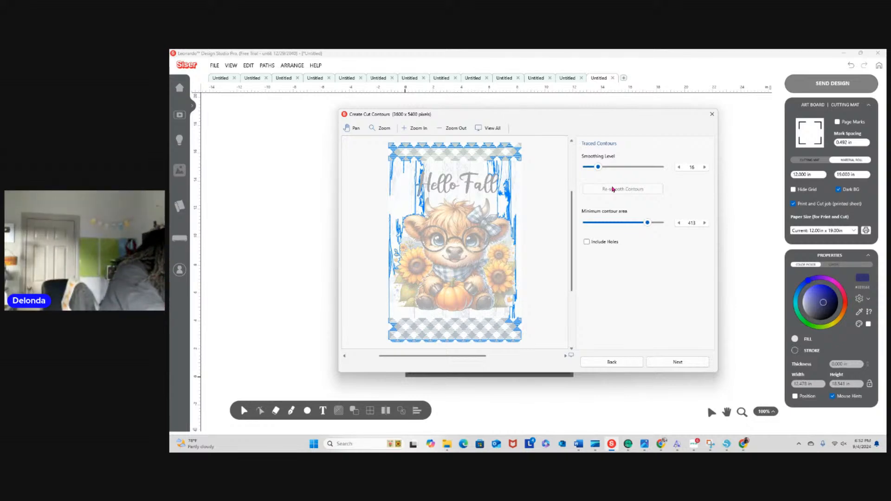
Return to background removal, retrace the contours and finish the flag import with Clip Artwork on
click(618, 363)
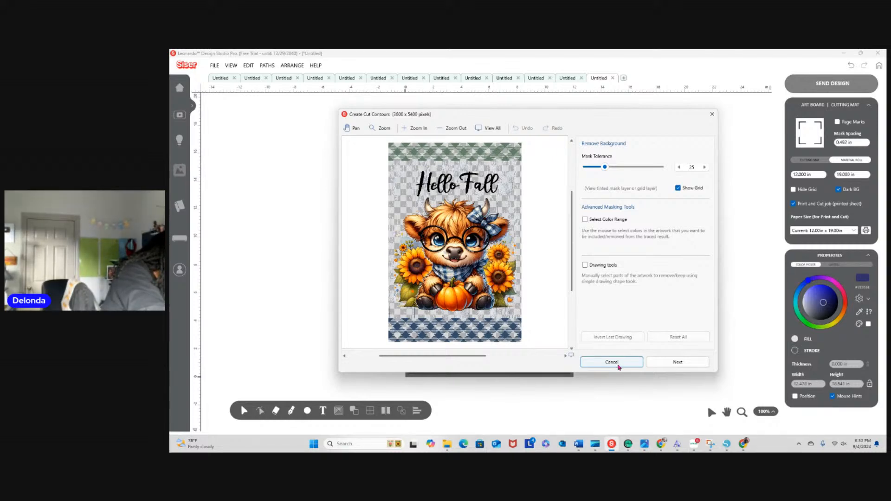
click(676, 363)
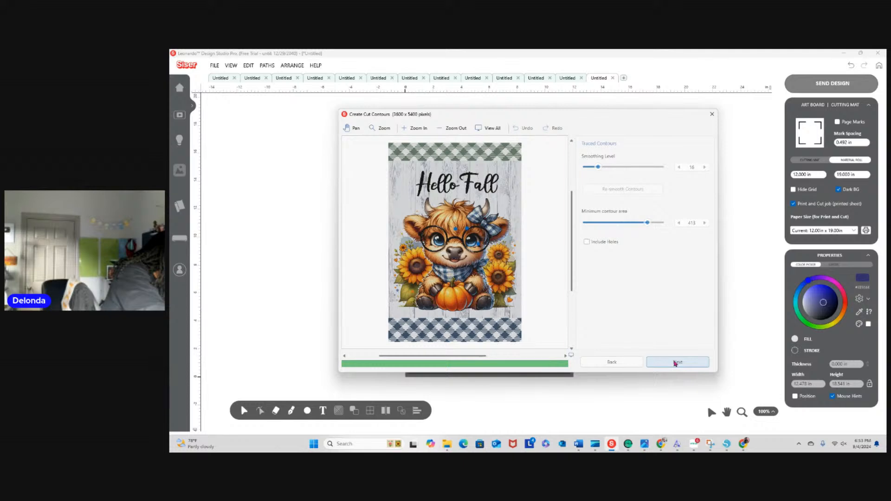
click(675, 362)
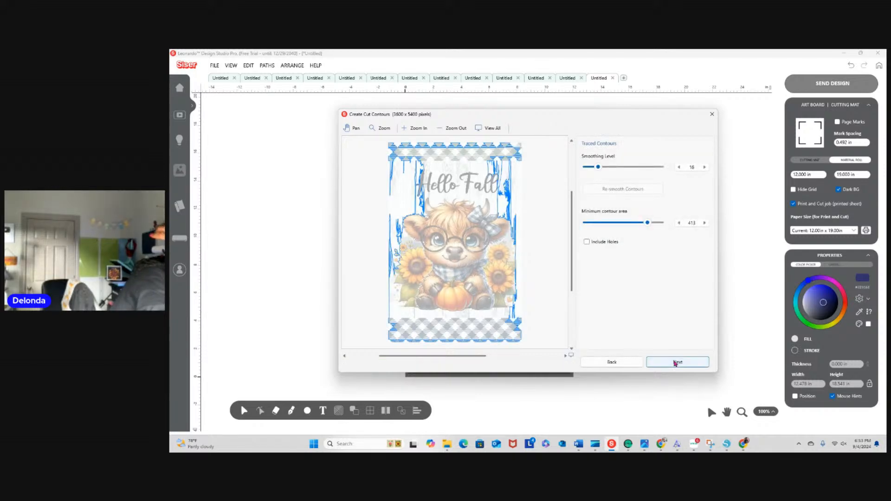
click(676, 363)
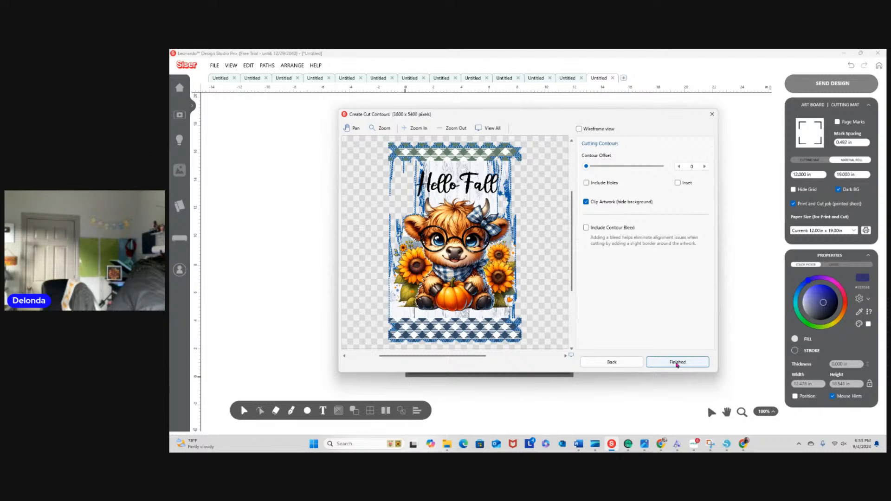
click(676, 364)
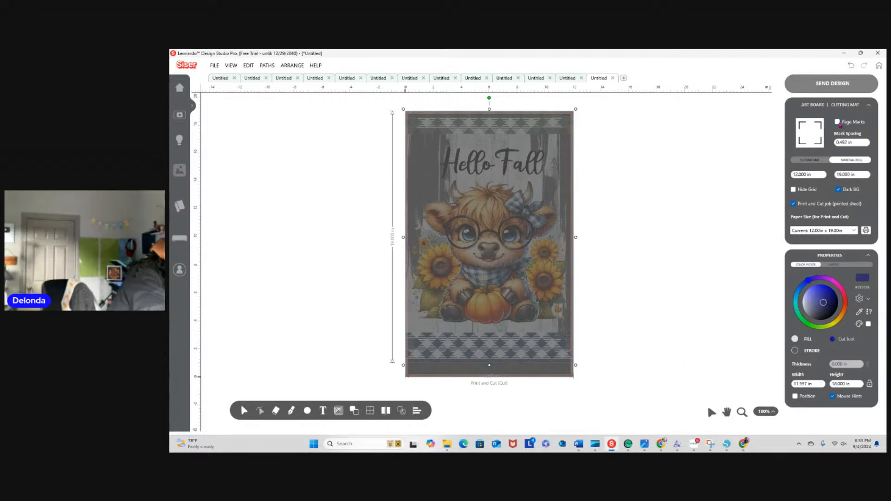
Try page marks on the sheet shrunk to about 11.15 by 18.07 in, undo the resize and remove the marks
click(859, 125)
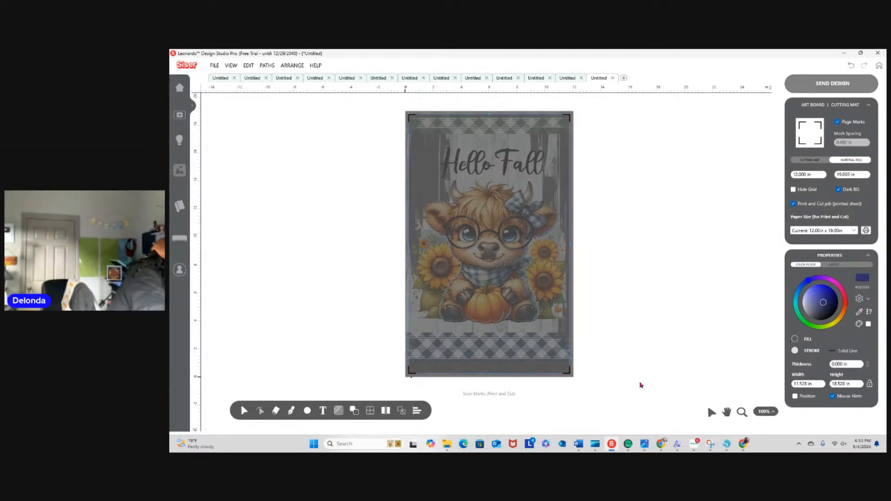
drag(569, 374, 565, 367)
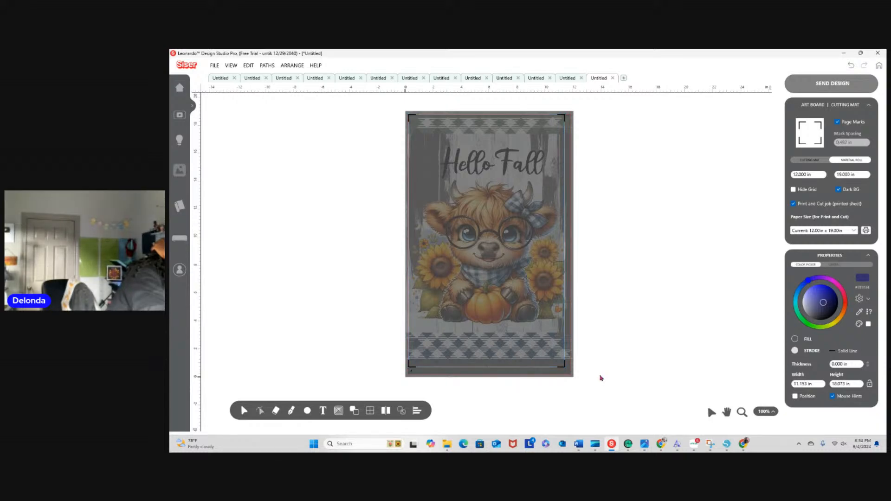
click(600, 379)
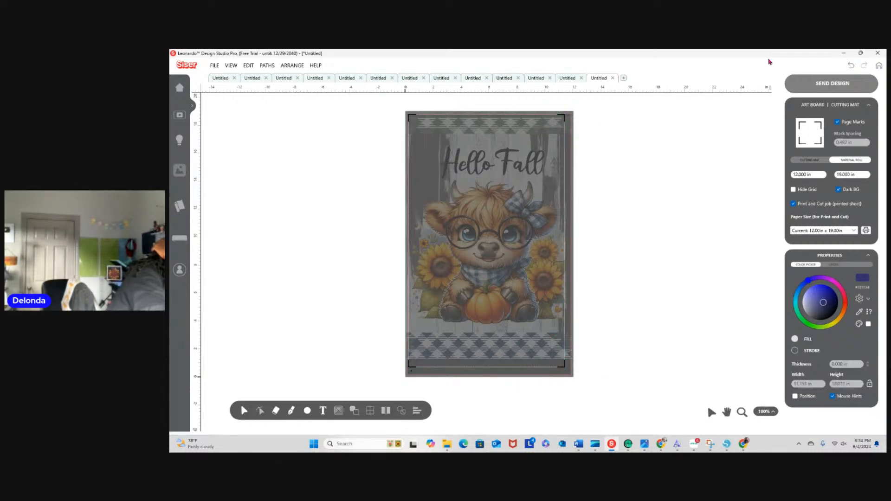
key(ctrl+z)
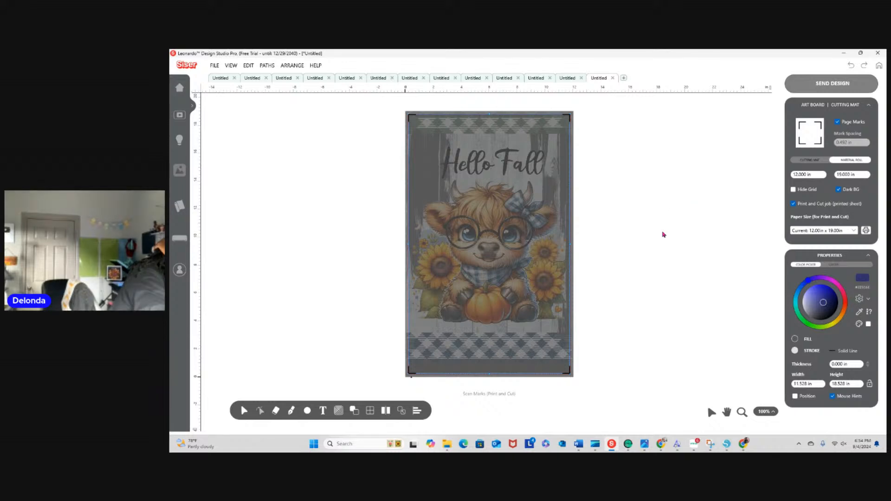
click(664, 235)
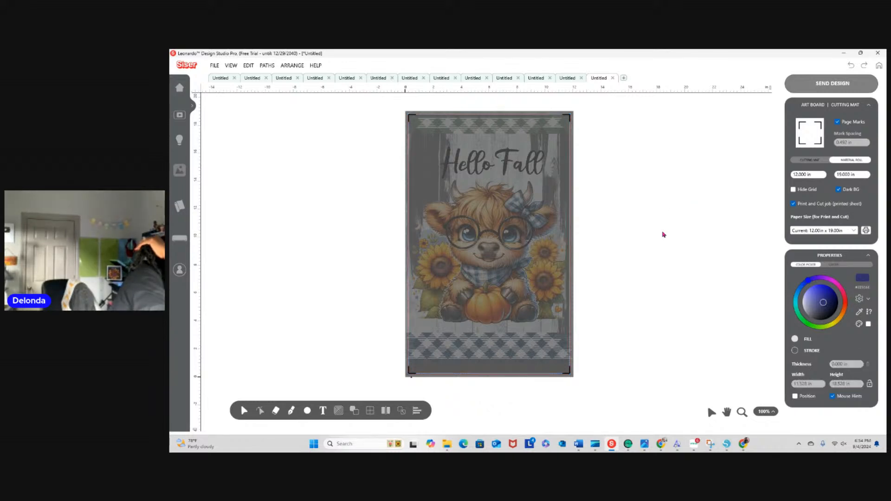
click(837, 122)
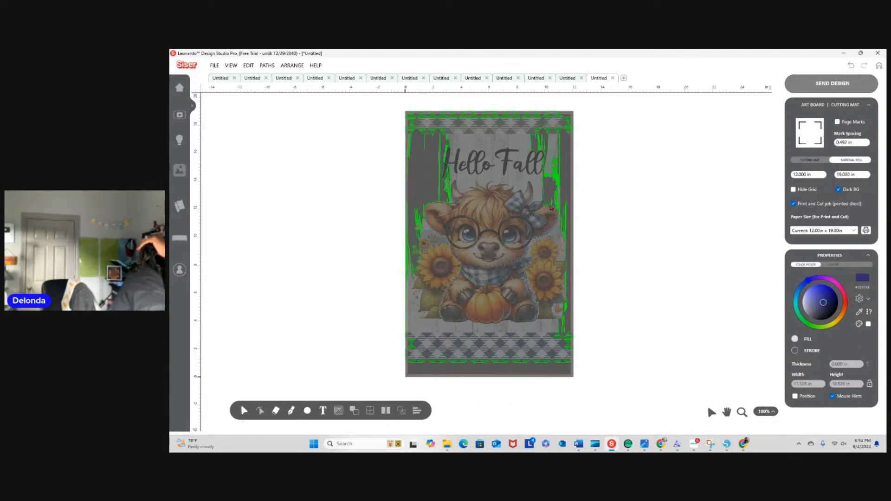
Scale the flag image down to about 11.02 in wide by 16.53 in high and move it towards the sheet's center
click(551, 207)
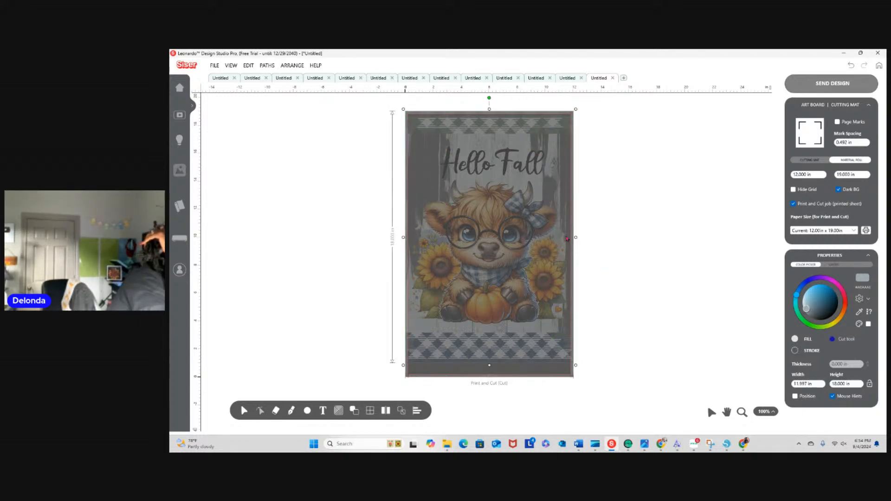
click(600, 304)
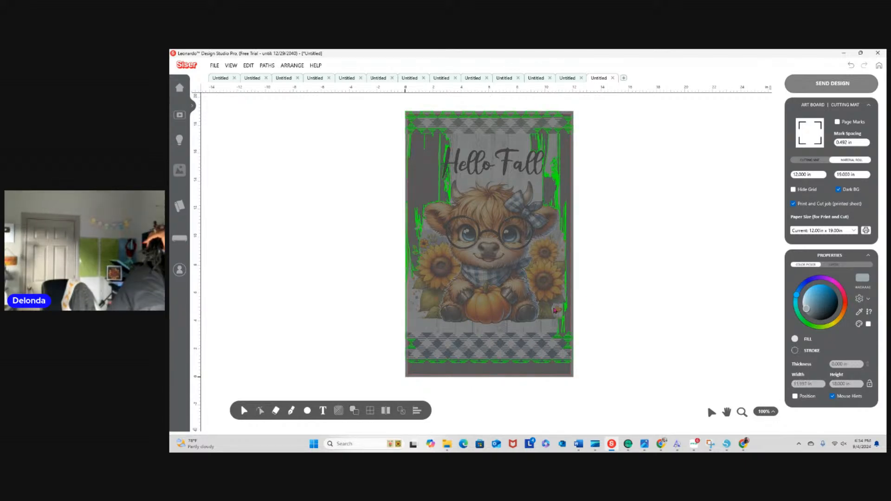
click(555, 310)
drag(575, 365, 562, 345)
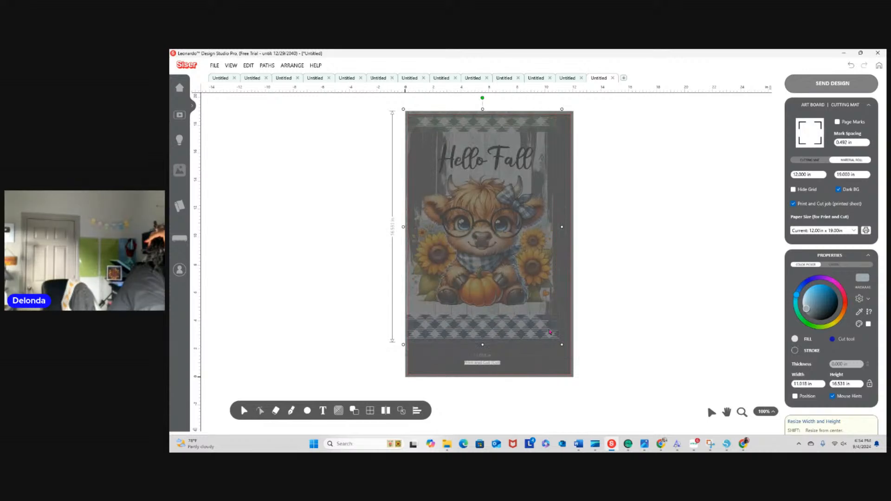
drag(518, 310, 527, 319)
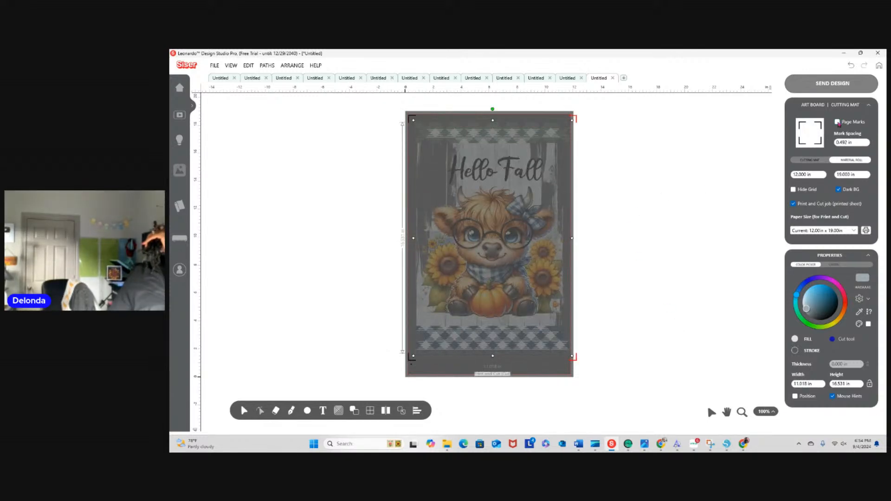
Add page marks to the sheet and enlarge the flag image to about 11.19 in wide by 16.79 in high
click(838, 123)
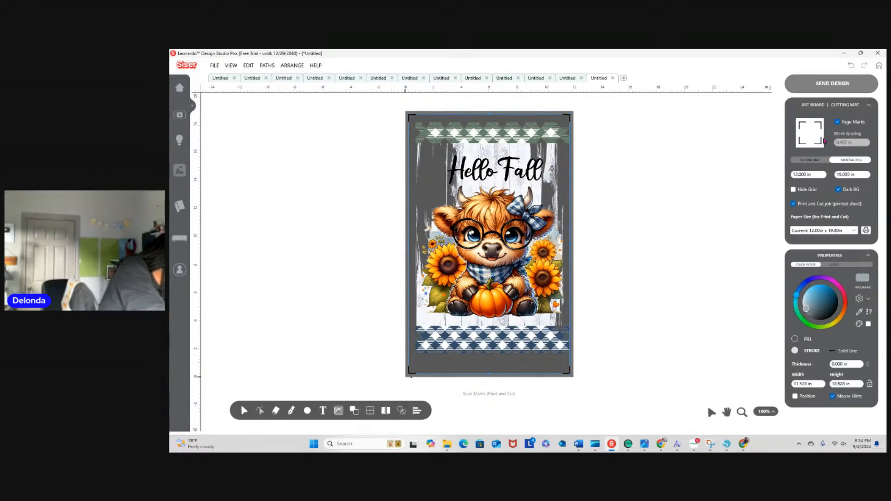
click(473, 197)
drag(413, 120, 411, 117)
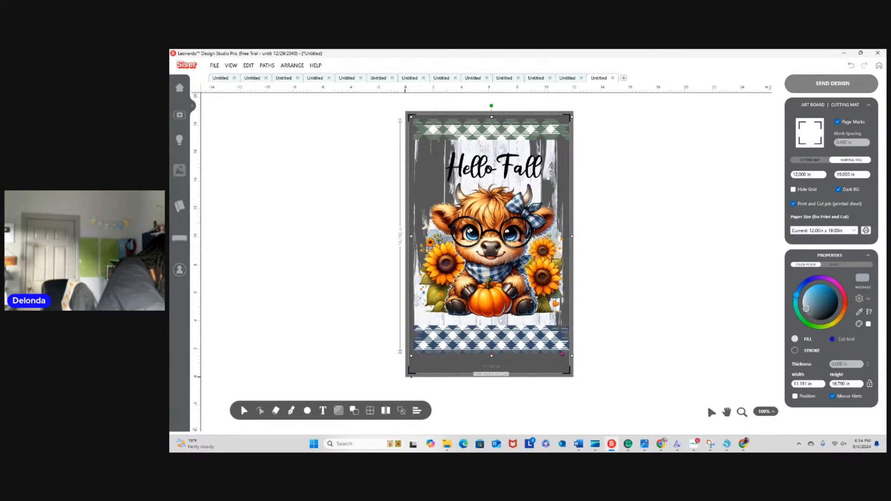
Enlarge the flag image on the sheet and set its size to 12.9 in wide by 18.5 in high
drag(411, 355, 408, 360)
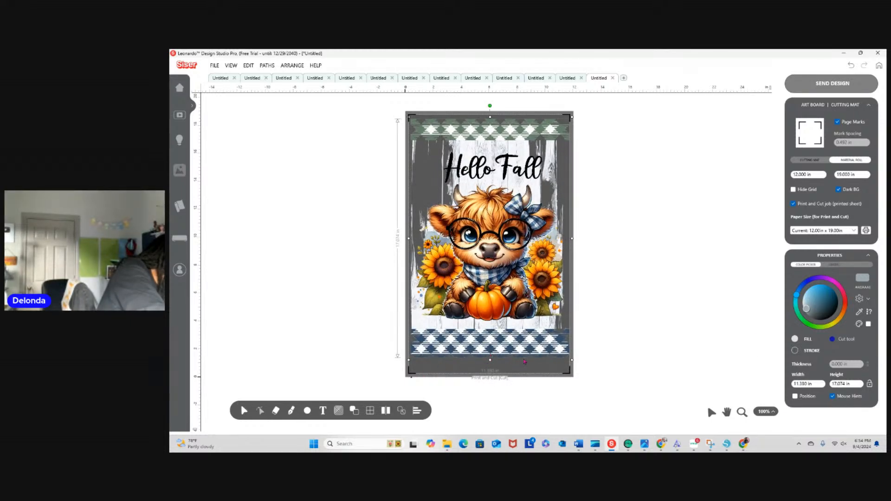
drag(490, 360, 490, 370)
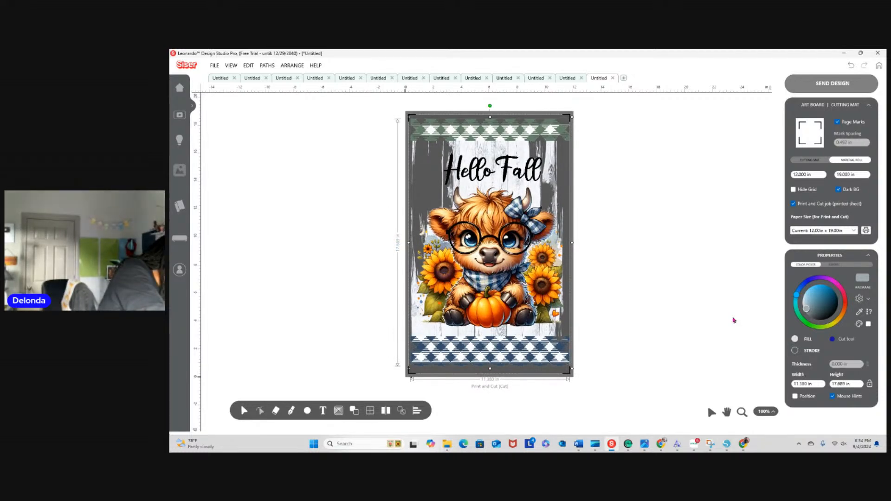
drag(815, 383, 771, 384)
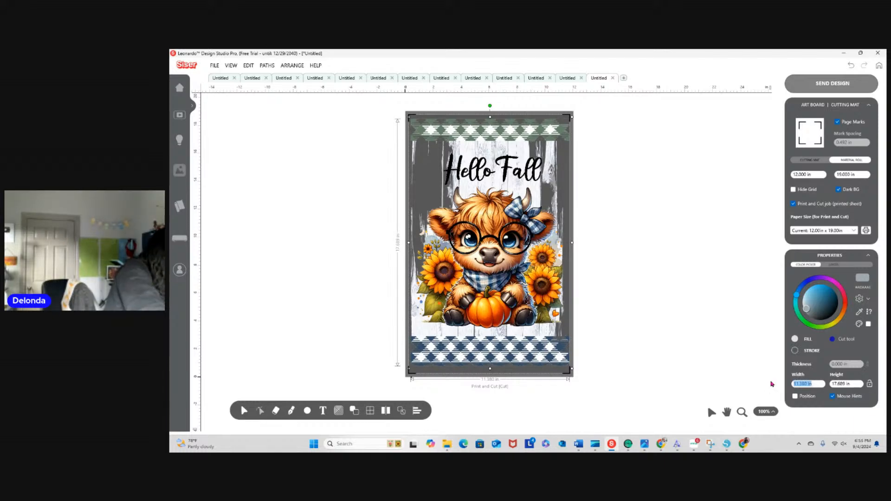
text(12.9)
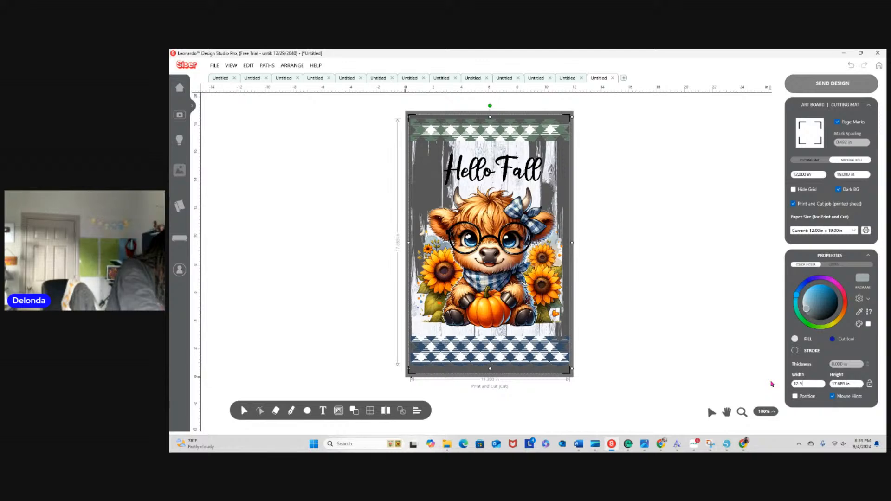
key(Return)
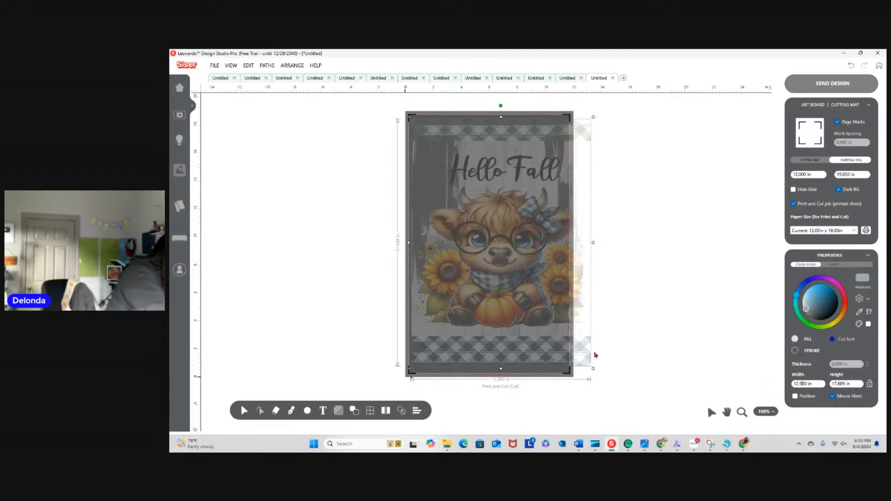
click(858, 384)
text(18.5)
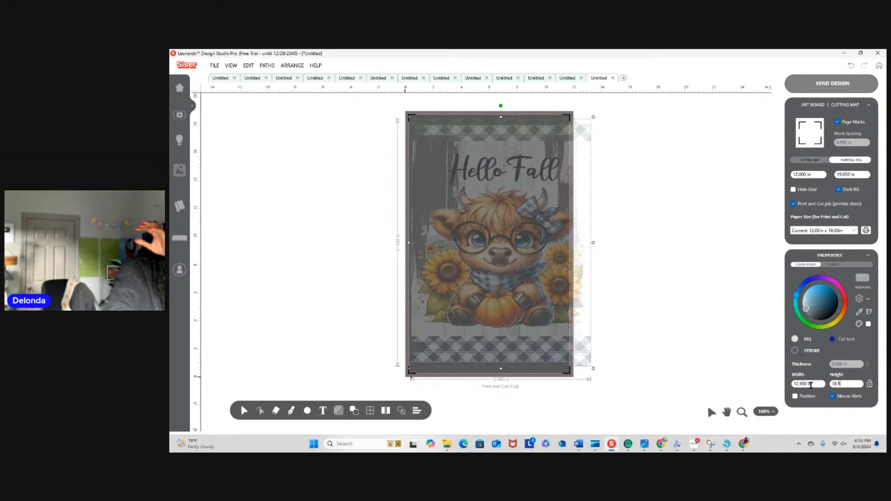
key(Return)
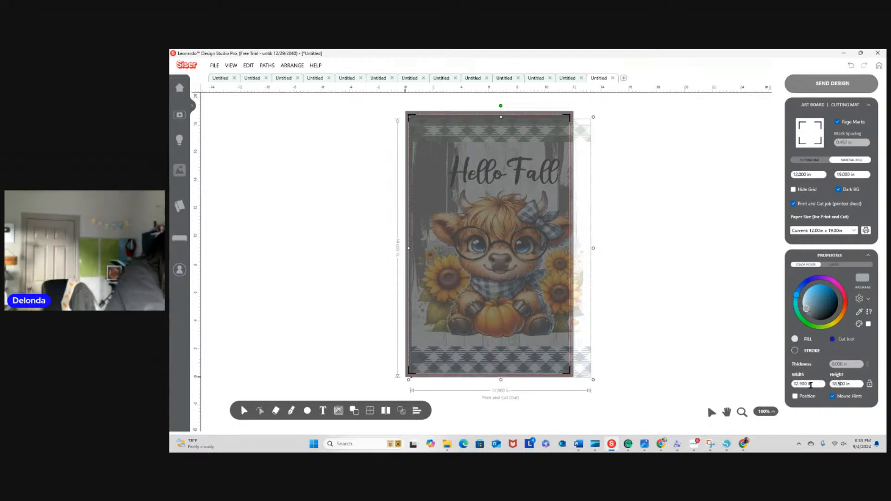
click(686, 258)
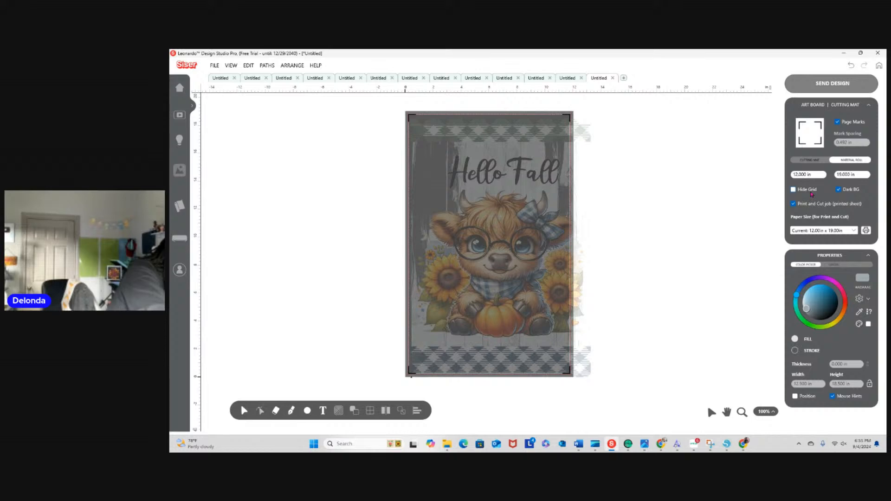
Set the artboard width to 13 in and shift the flag image so it is centered on the wider sheet
drag(816, 173, 778, 177)
text(1)
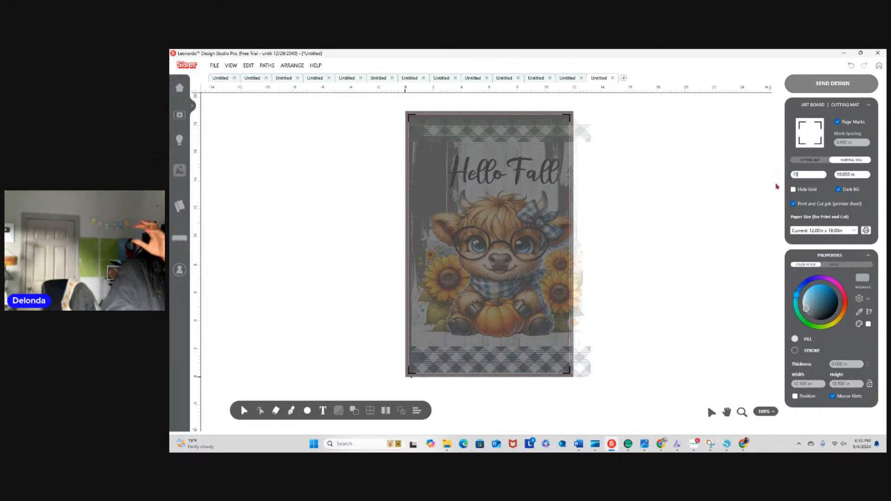
text(3)
key(Return)
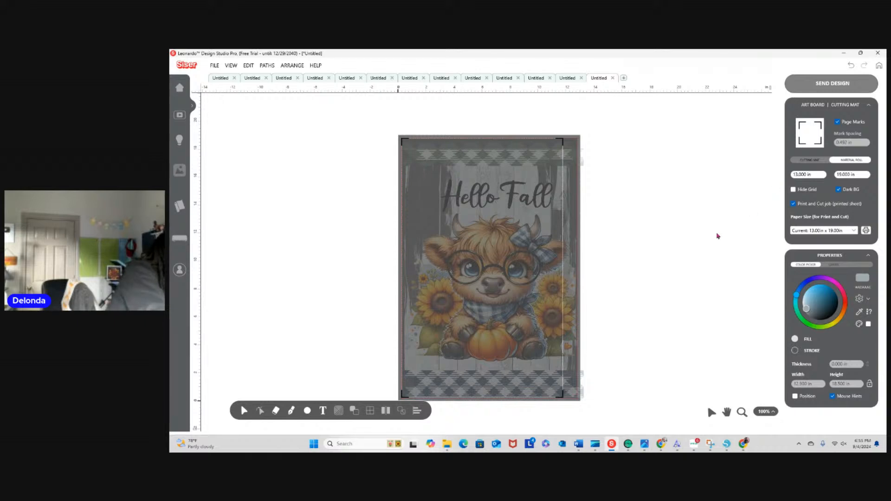
click(513, 276)
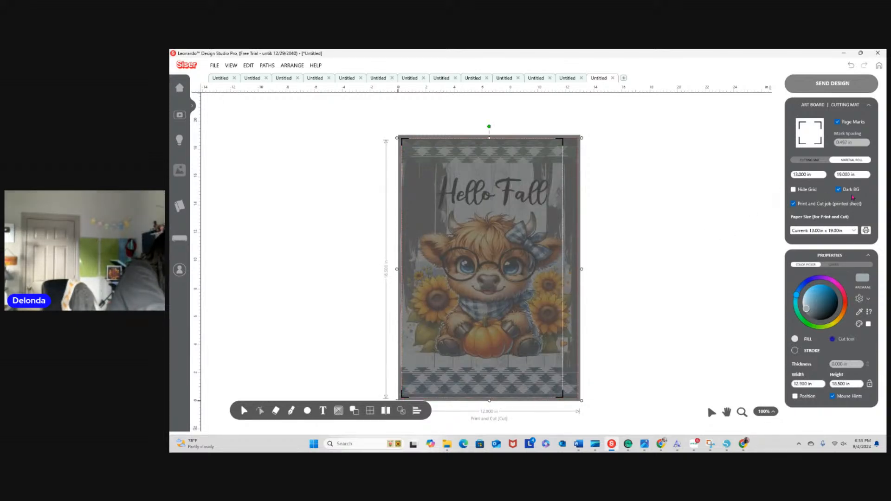
Apply the Super B Mirrored preset for the EPSON ET-15000 printer and match the sheet to its 13 x 19 in paper
click(866, 230)
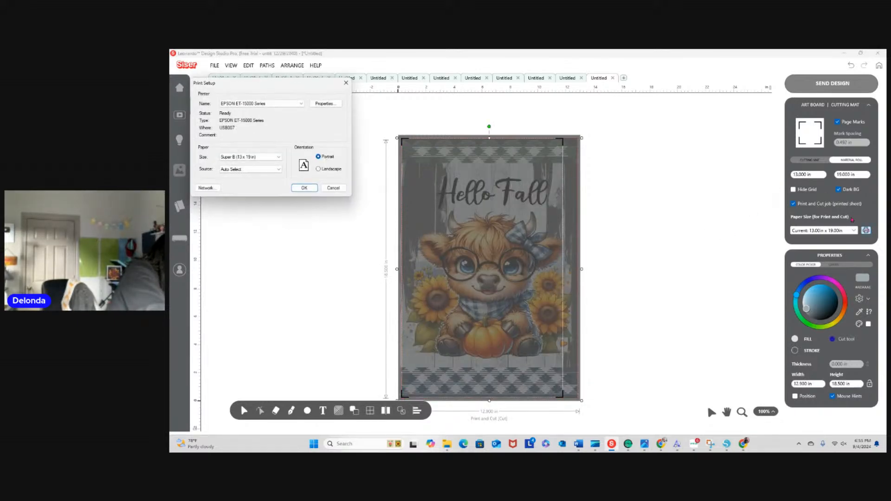
click(324, 104)
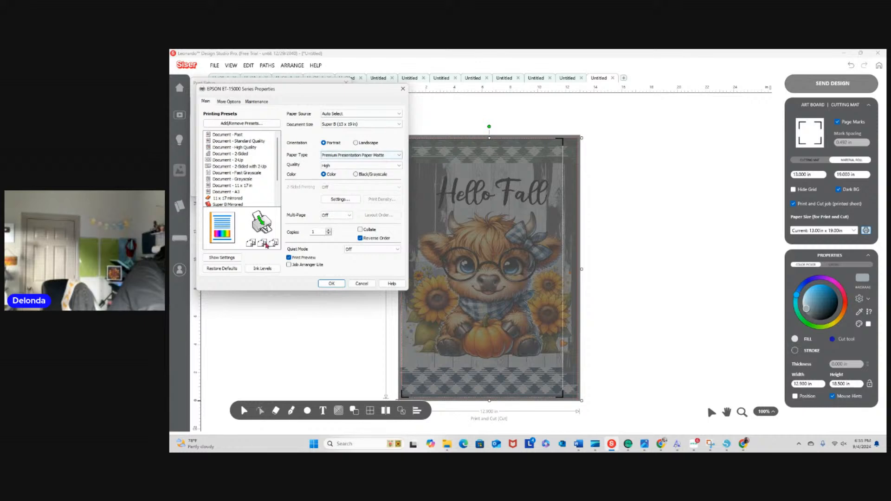
click(233, 205)
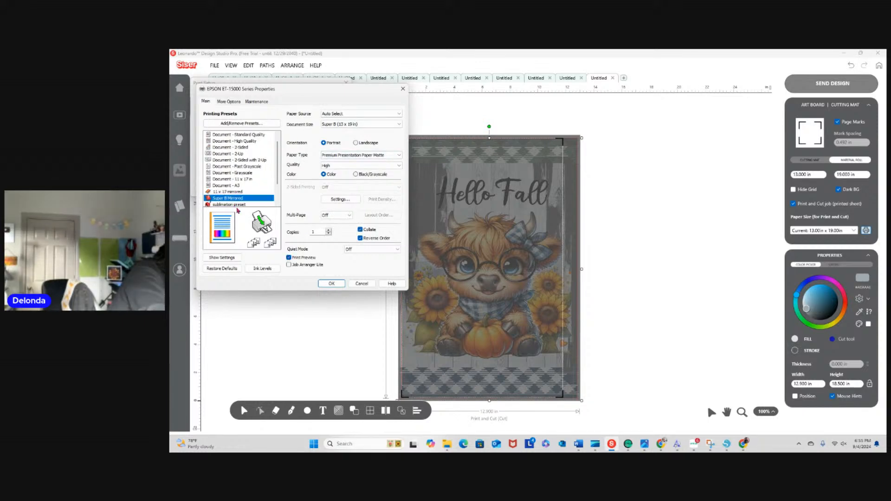
click(329, 283)
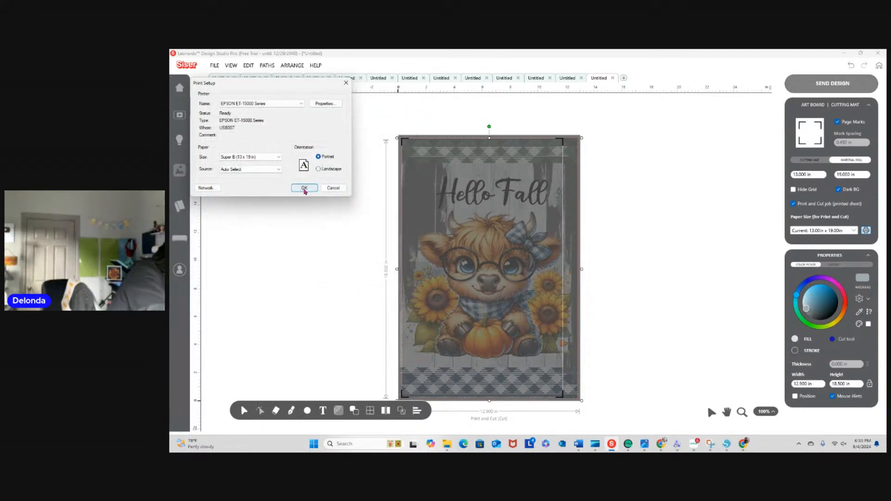
click(303, 188)
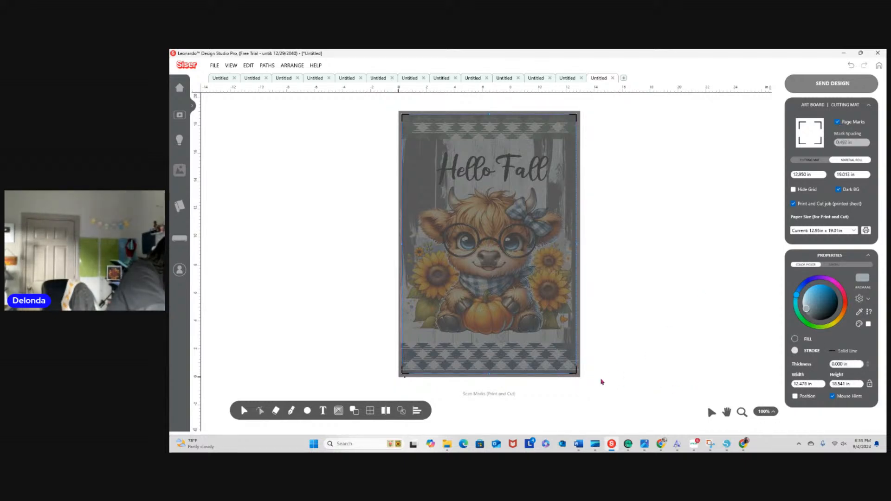
Undo the stray resize of the scan marks and scale the flag image down to about 12.65 in wide by 18.14 in high
drag(577, 373, 576, 372)
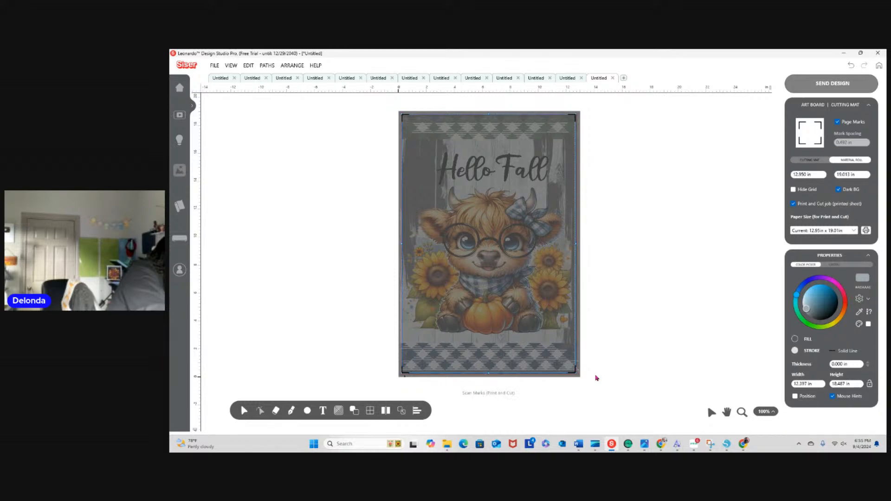
click(850, 65)
click(504, 233)
drag(583, 379, 579, 373)
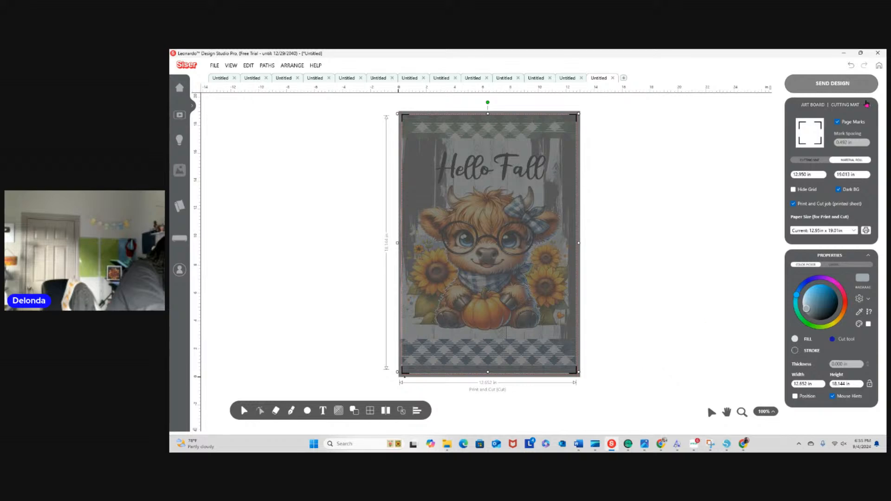
Regenerate the page marks and scale the flag image down to about 12.24 in wide by 17.55 in high
double_click(840, 125)
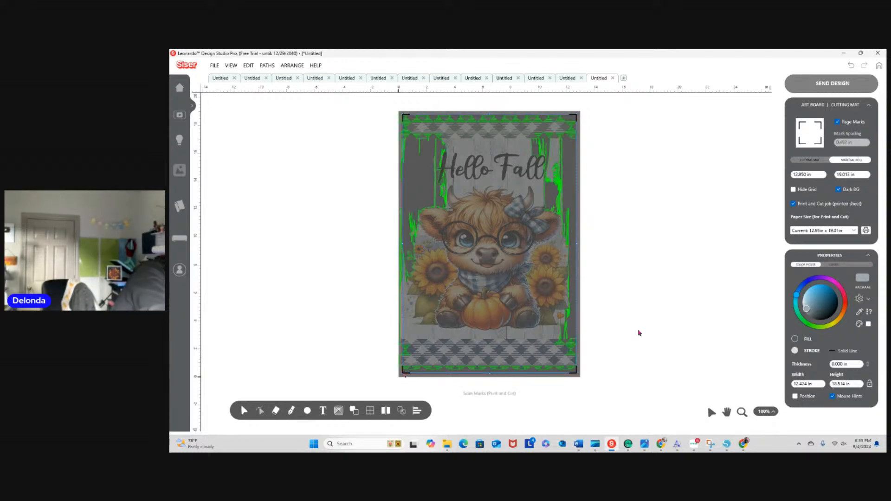
click(526, 328)
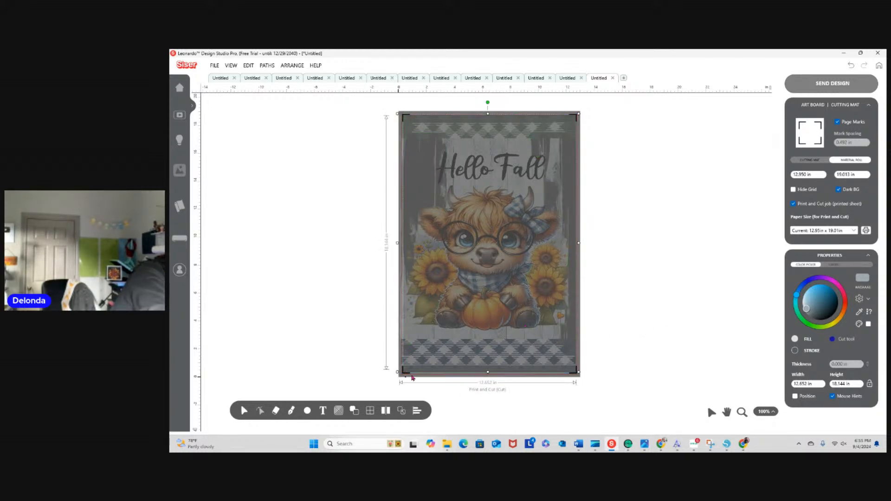
drag(397, 372, 407, 367)
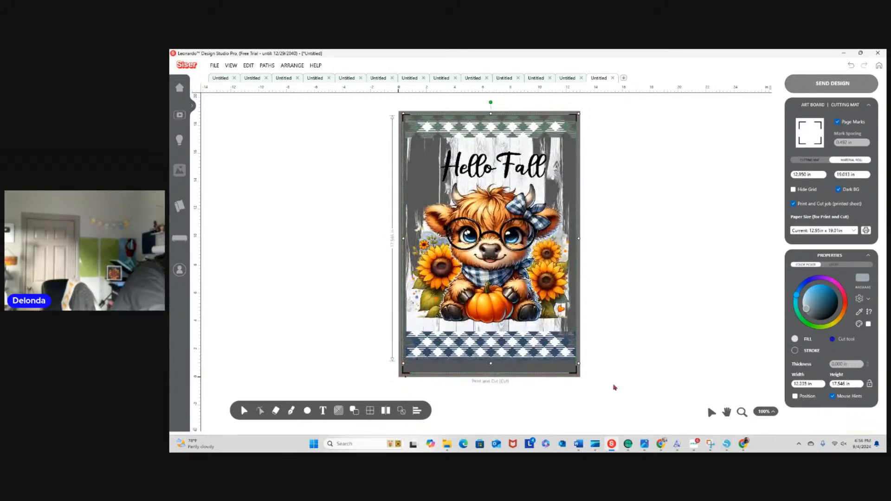
Send all artwork that fits on the page as a print-and-cut job and start its print setup
click(832, 83)
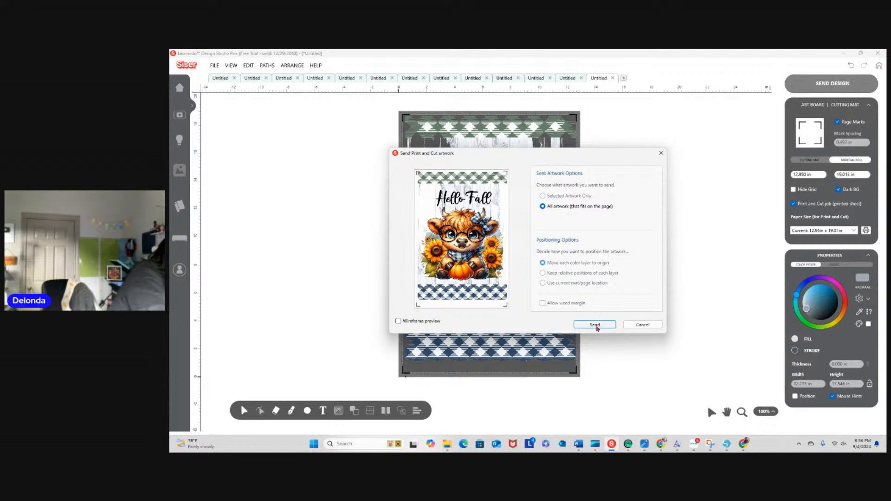
click(597, 325)
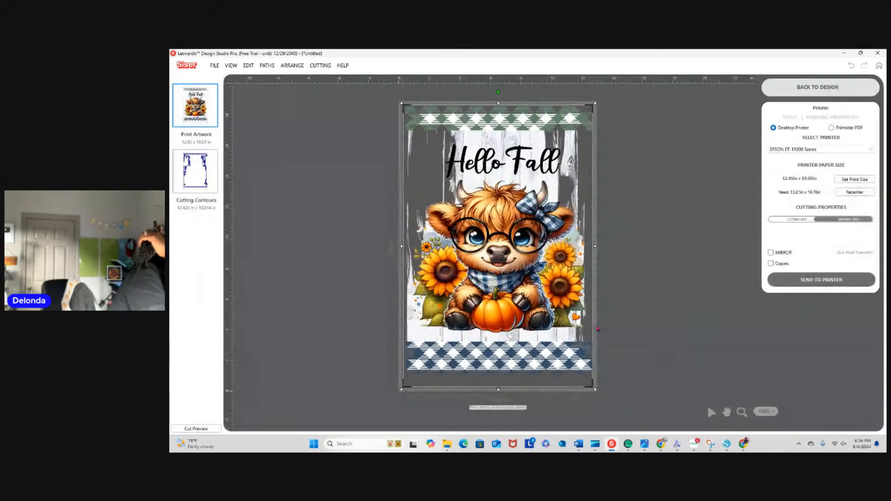
click(830, 282)
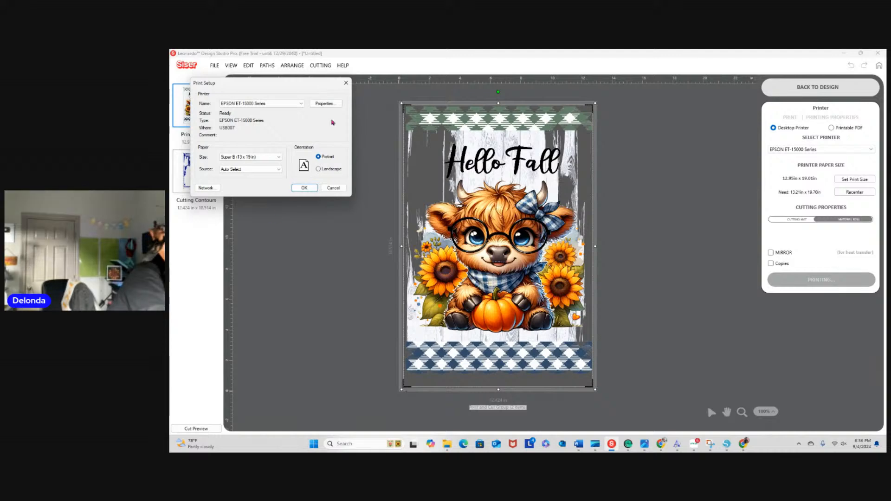
Apply the Super B Mirrored preset to the print job and print the flag sheet from the preview
click(324, 104)
click(231, 204)
click(331, 284)
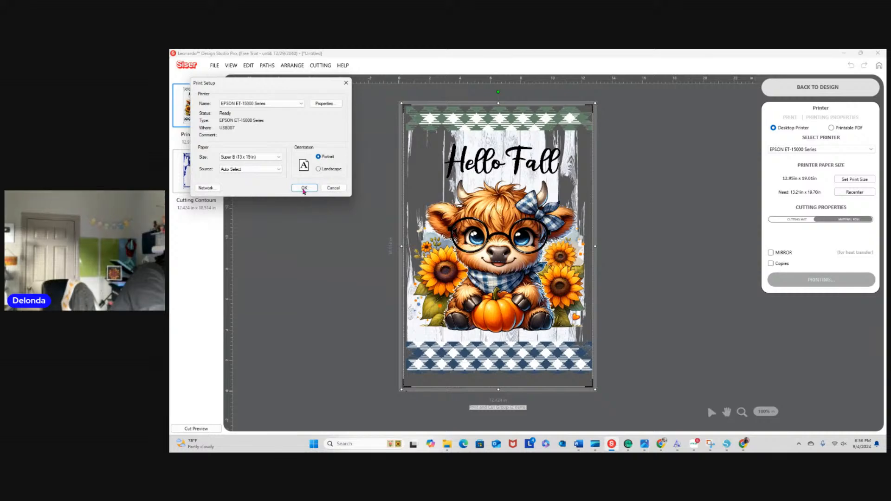
click(304, 188)
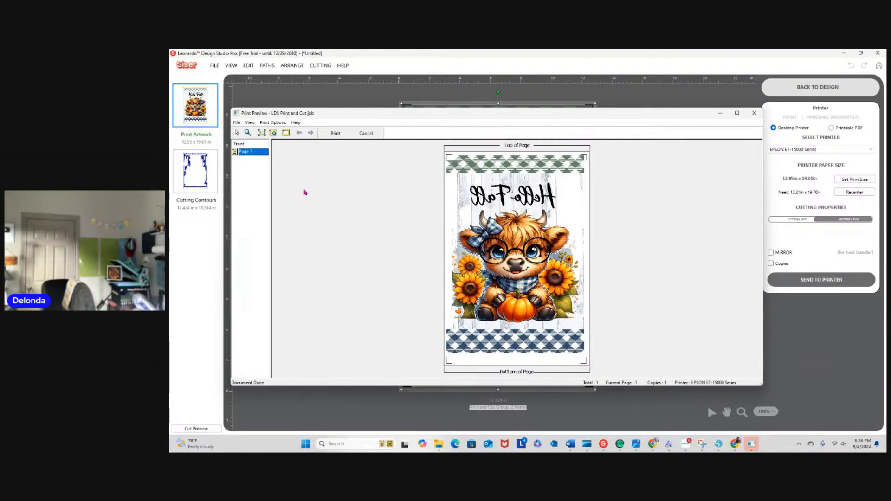
click(304, 198)
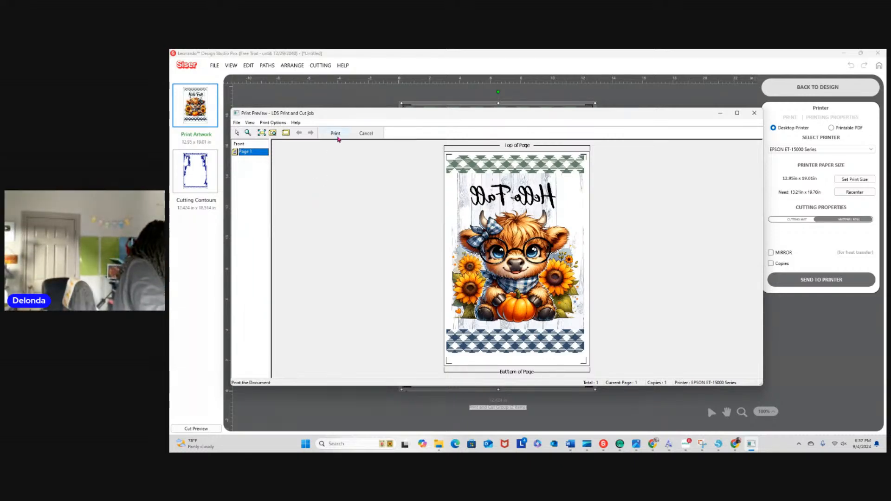
click(337, 135)
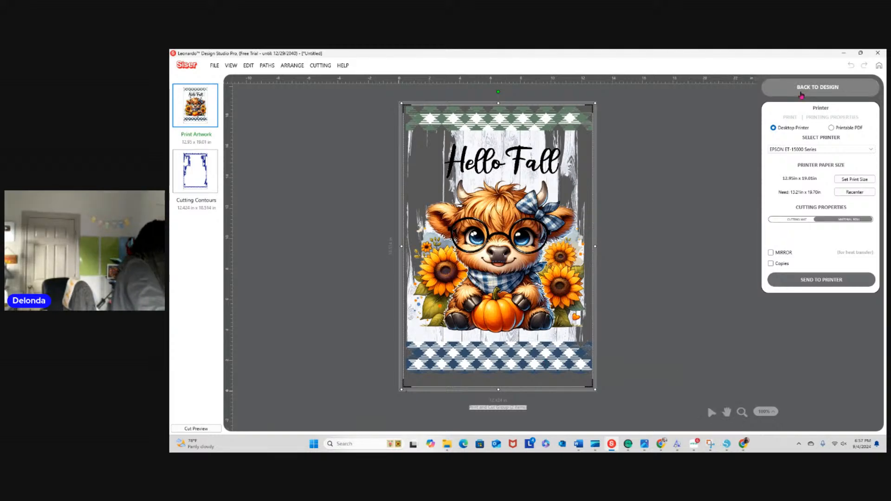
Return to the design and examine the file formats offered for exporting the artwork, without saving an export
click(801, 94)
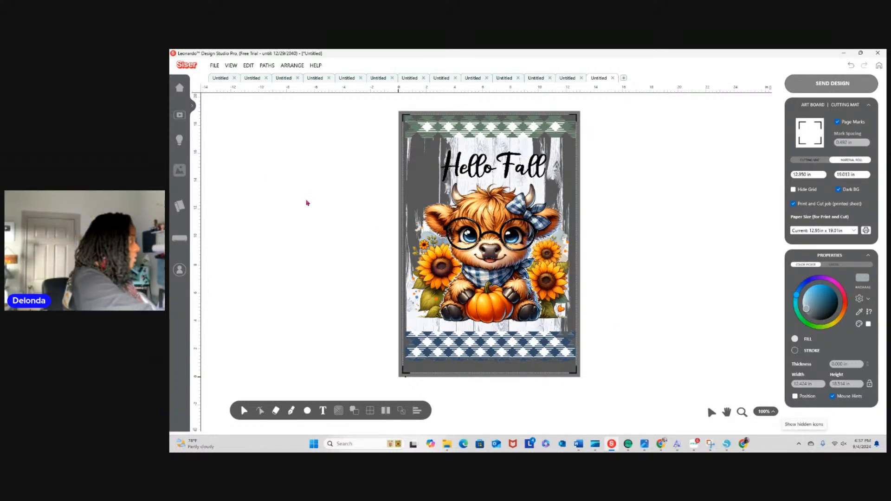
click(214, 67)
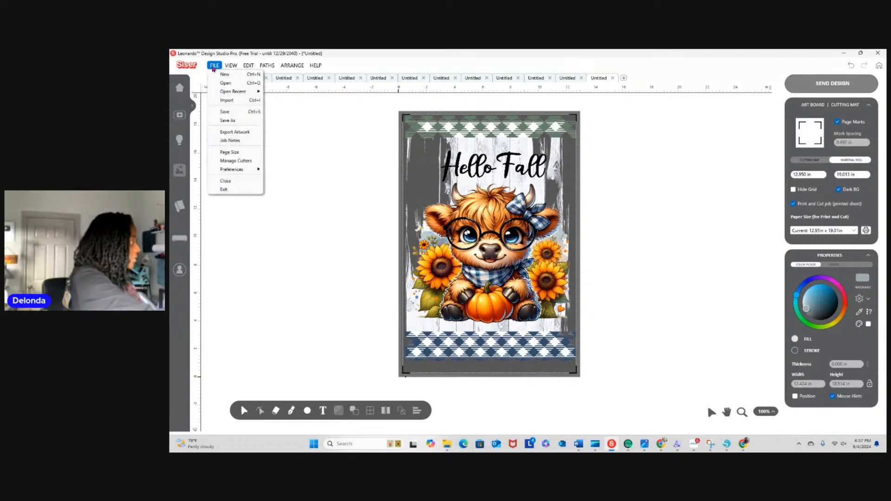
click(249, 134)
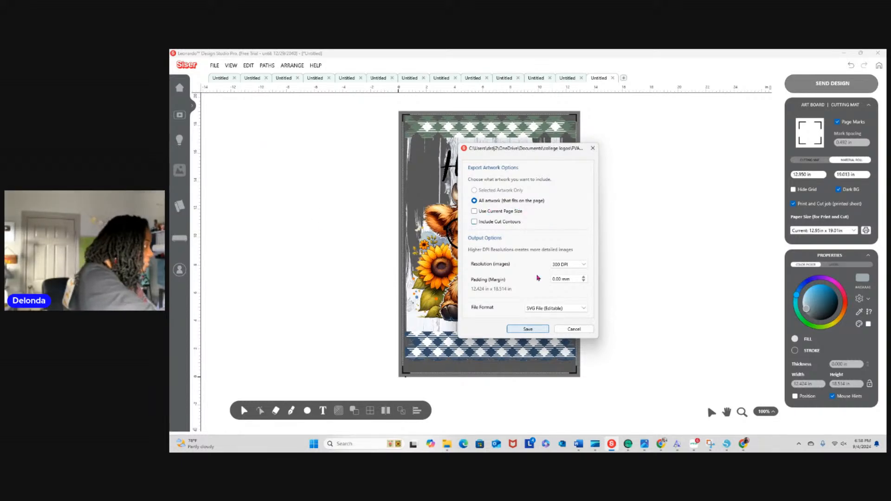
click(583, 308)
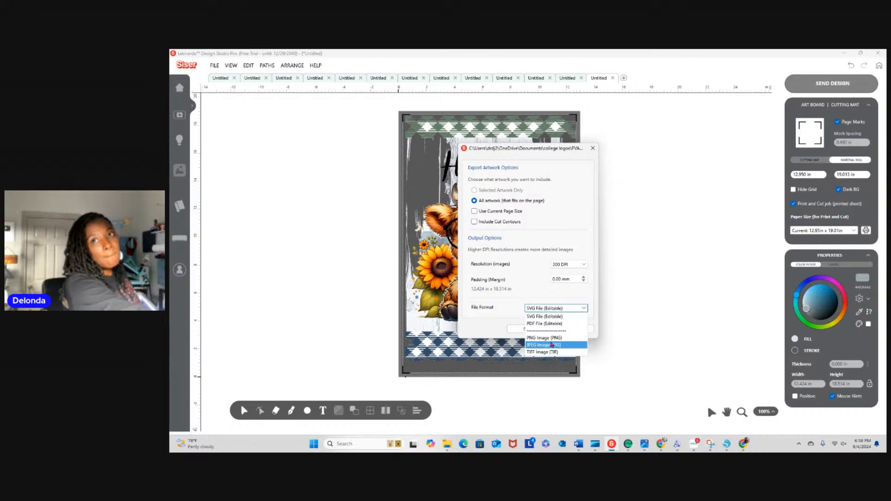
click(677, 322)
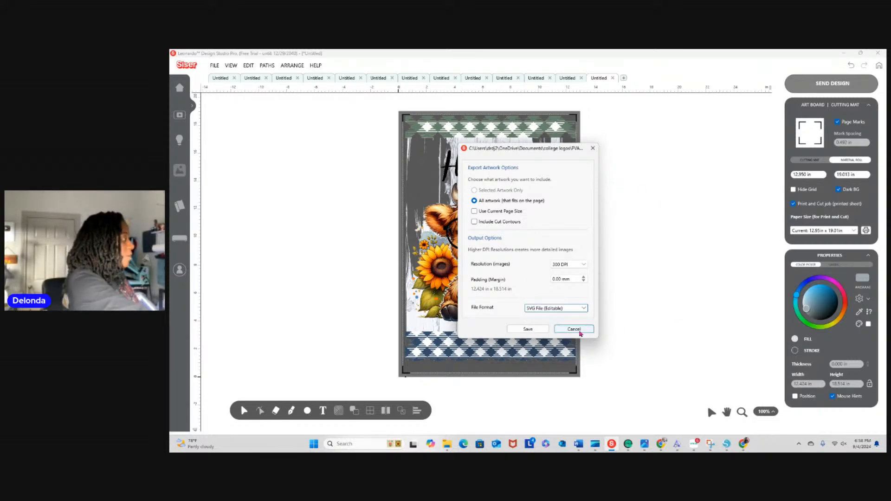
click(569, 331)
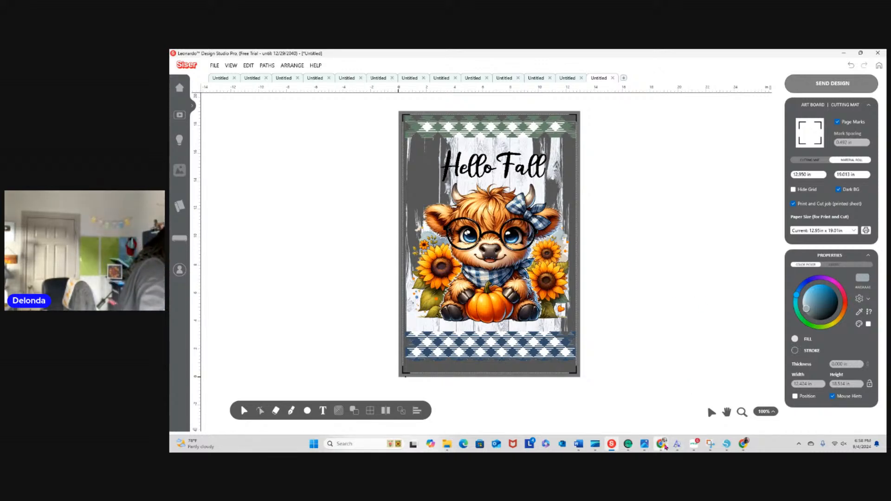
click(698, 399)
click(595, 424)
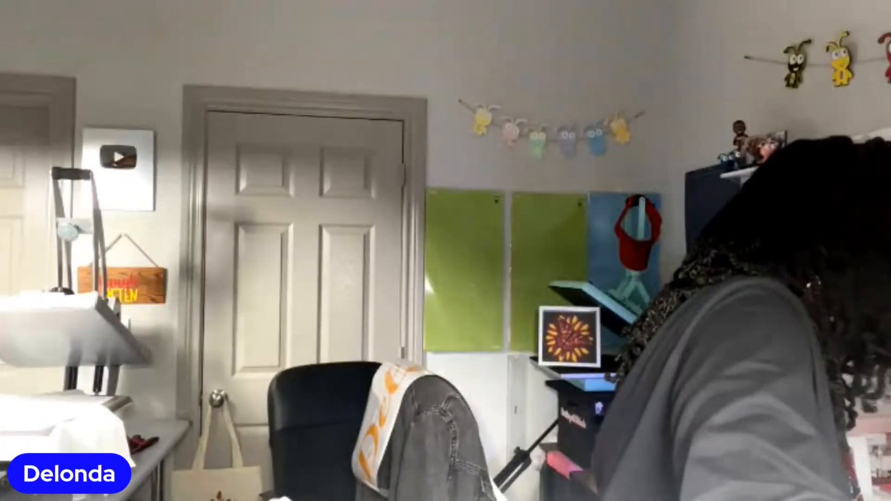